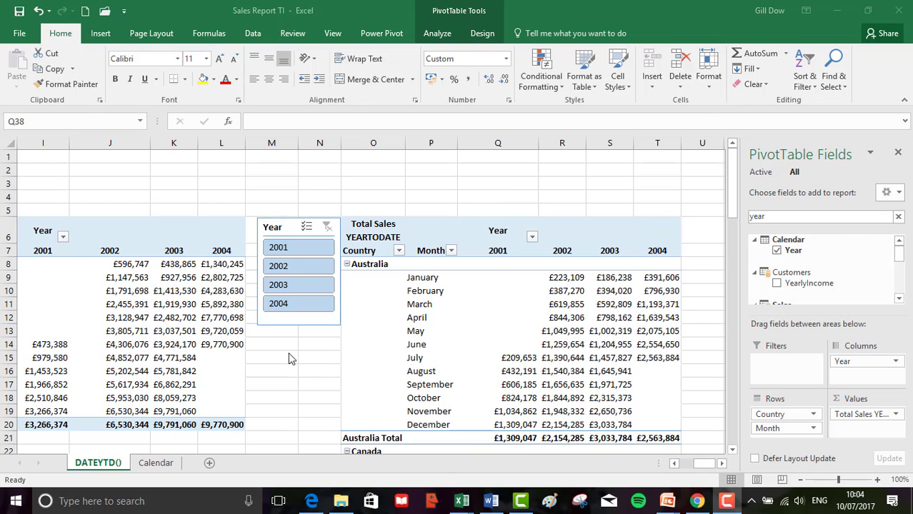
# - Scroll back to column A and down to the empty area around C26
pyautogui.moveTo(703, 463); pyautogui.dragTo(652, 463)
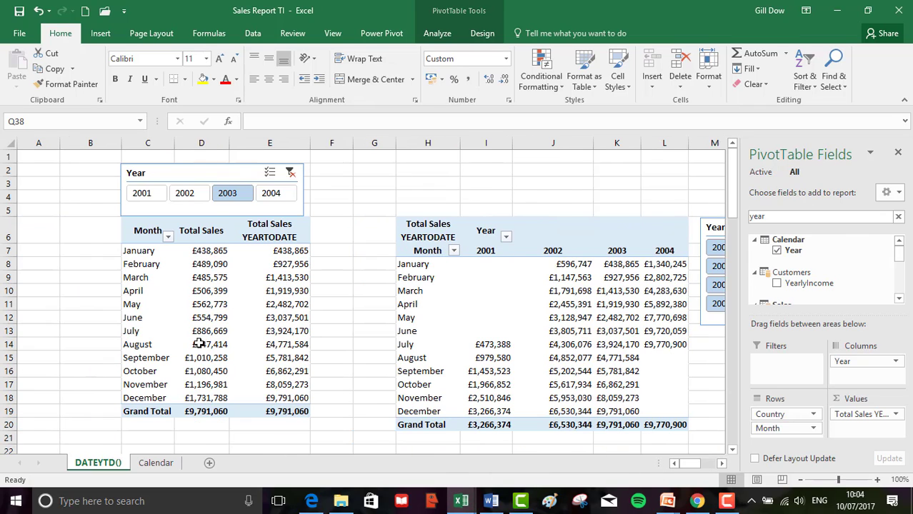
pyautogui.scroll(-3, 186, 349)
# - Insert a PivotTable from the workbook's Data Model at cell C26
pyautogui.click(158, 371)
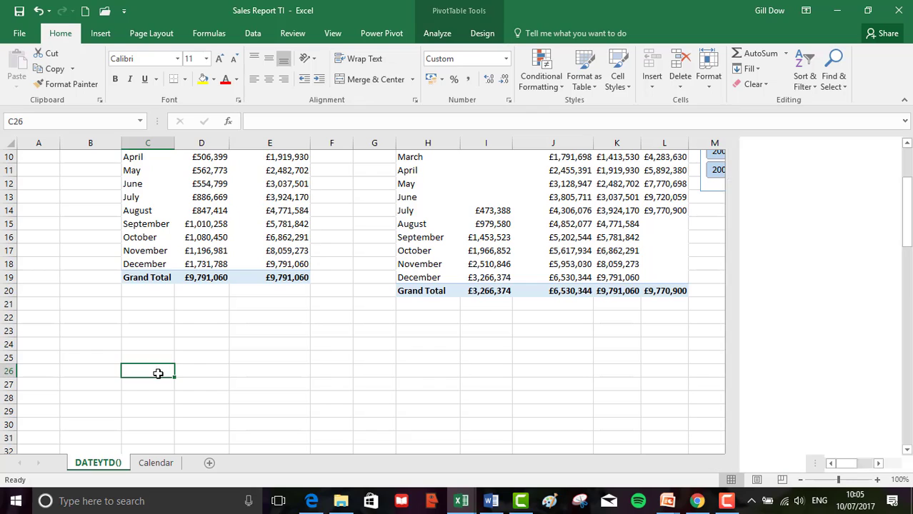
pyautogui.click(100, 34)
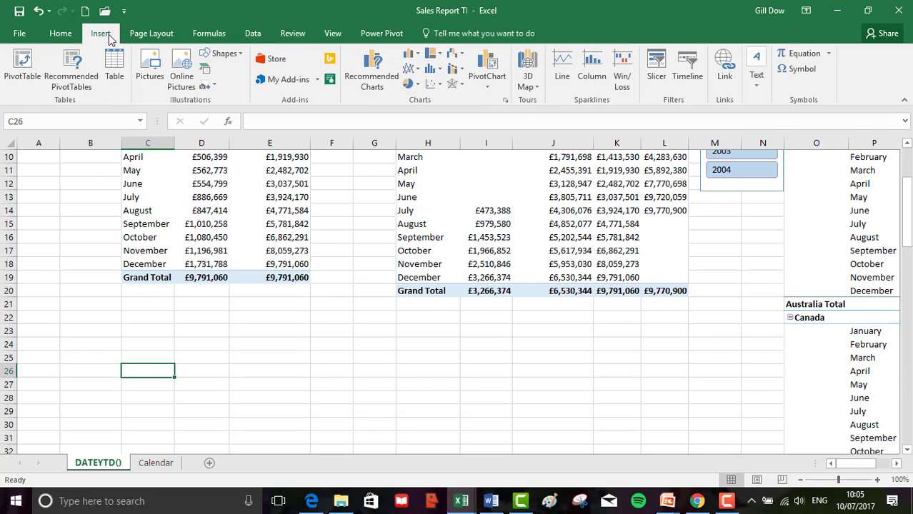
pyautogui.click(28, 68)
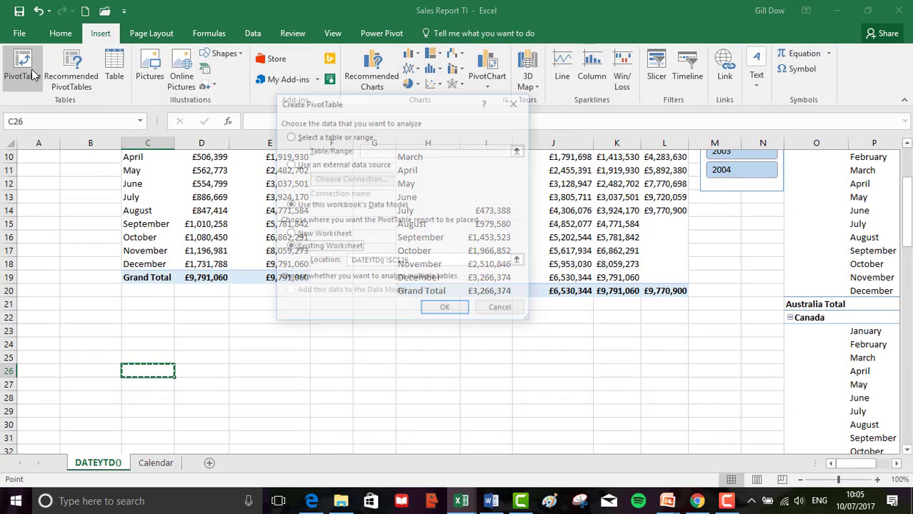
pyautogui.click(438, 309)
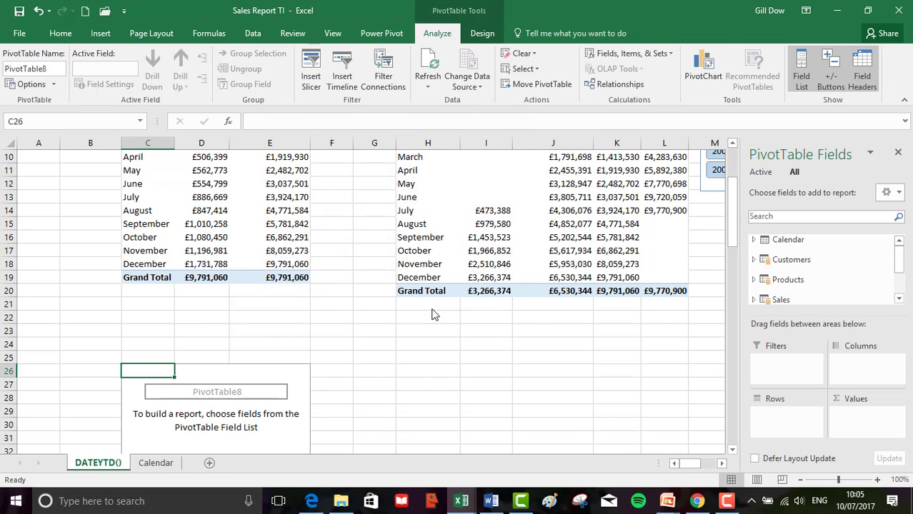
# - Put Month and Week No in Rows and Total Sales in Values
pyautogui.scroll(-5, 431, 310)
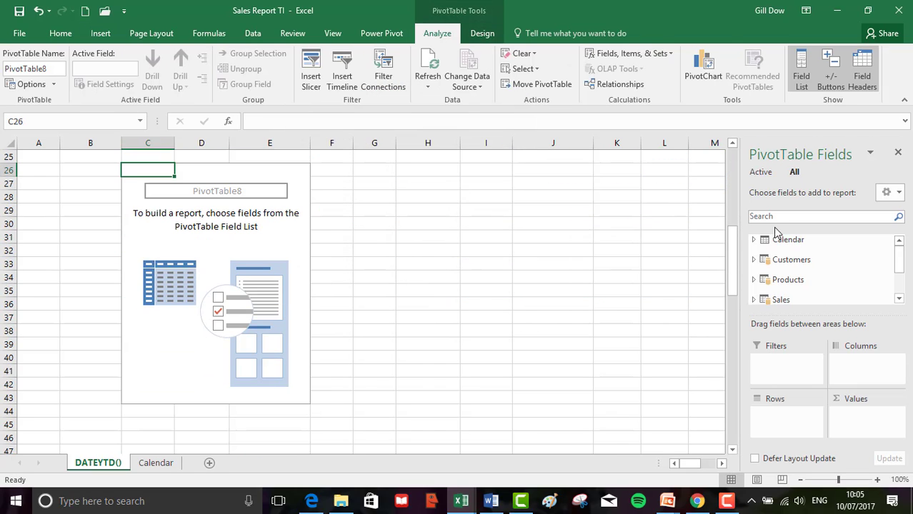
pyautogui.click(754, 240)
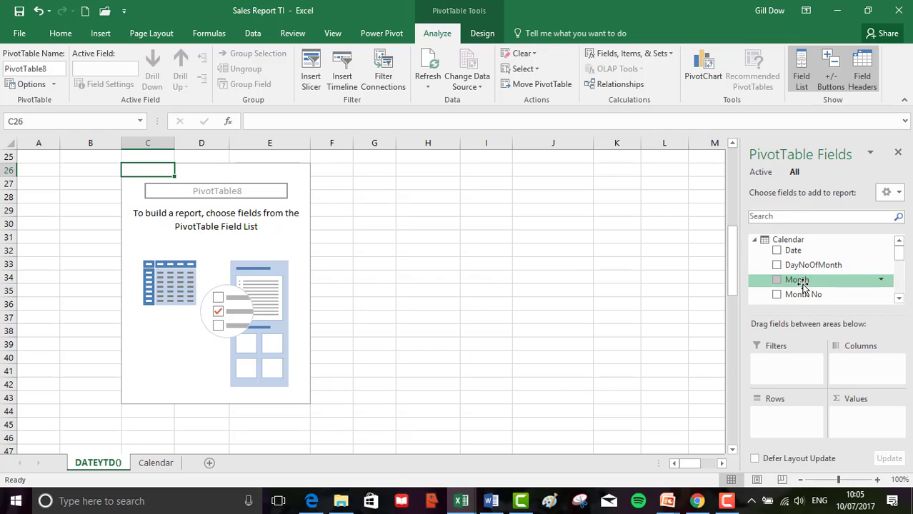
pyautogui.moveTo(799, 279); pyautogui.dragTo(782, 420)
pyautogui.scroll(-1, 835, 300)
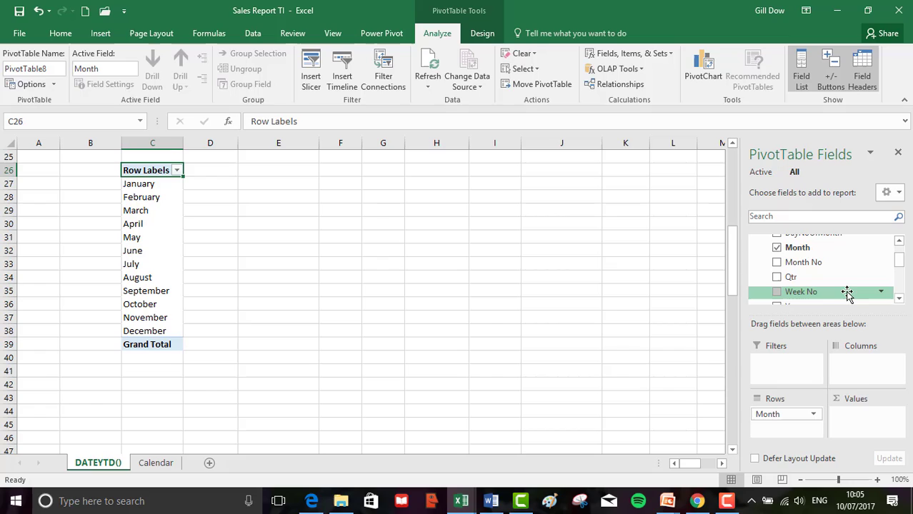
pyautogui.moveTo(846, 292); pyautogui.dragTo(784, 424)
pyautogui.click(781, 218)
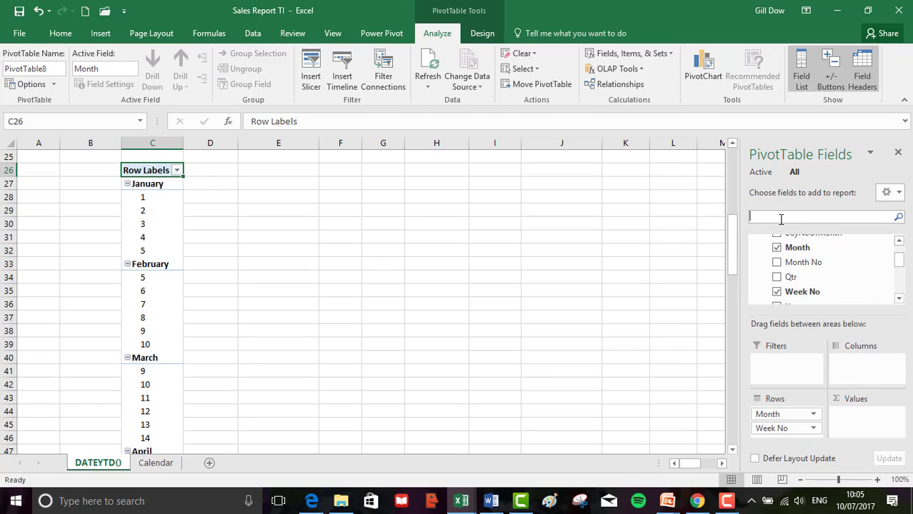
pyautogui.write('TOTAL')
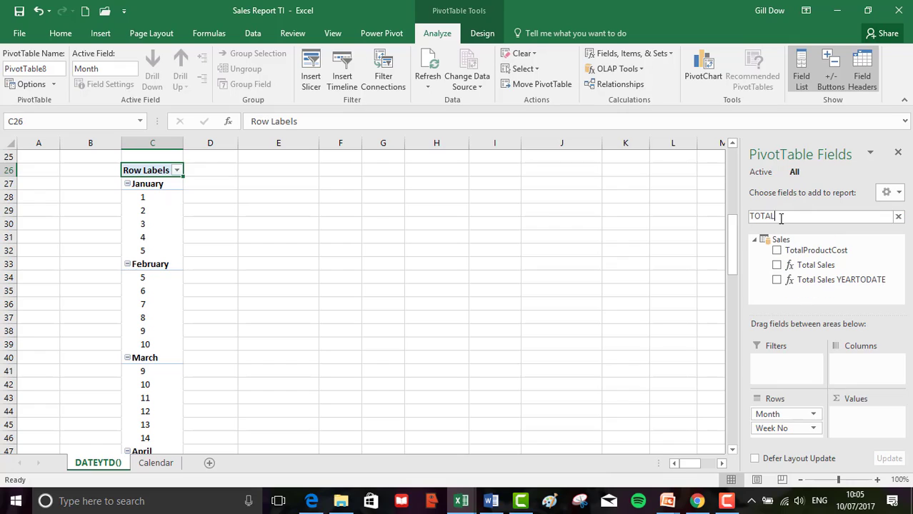
pyautogui.moveTo(835, 265); pyautogui.dragTo(856, 416)
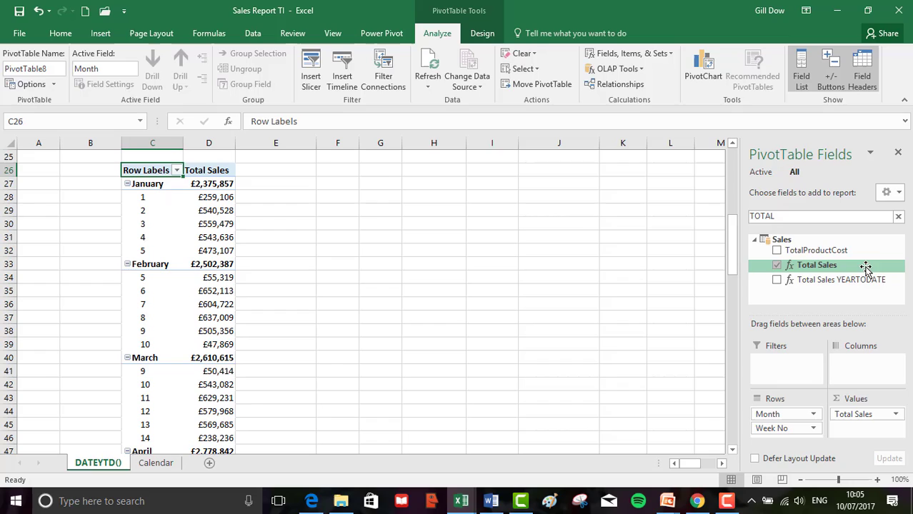
# - Clear the field search and add the Year field as a slicer
pyautogui.click(754, 240)
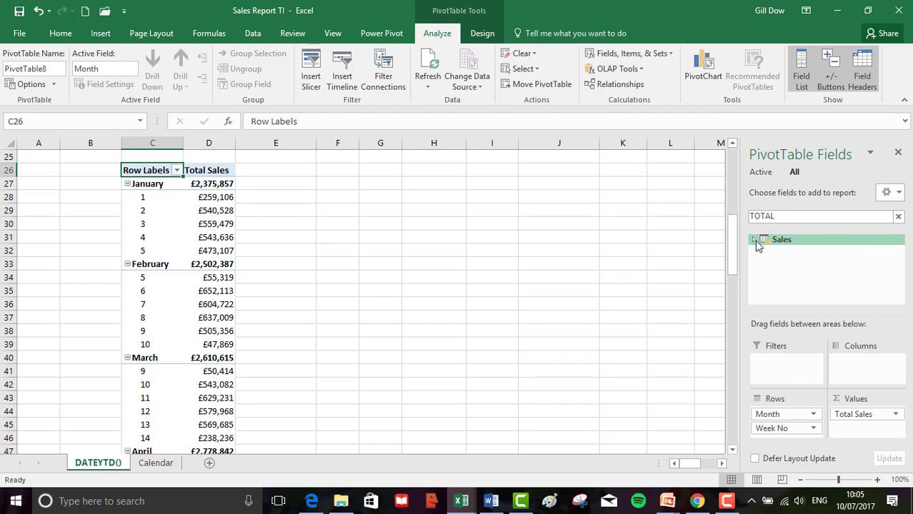
pyautogui.click(753, 240)
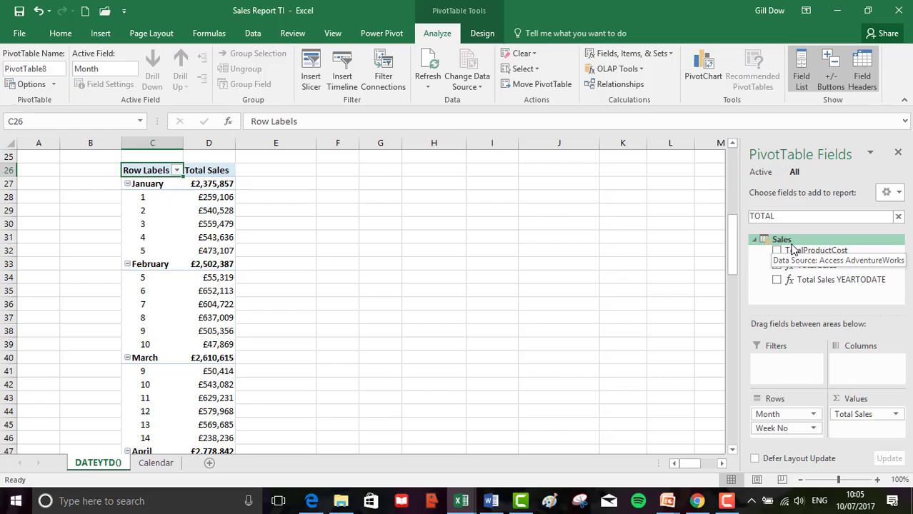
pyautogui.click(897, 216)
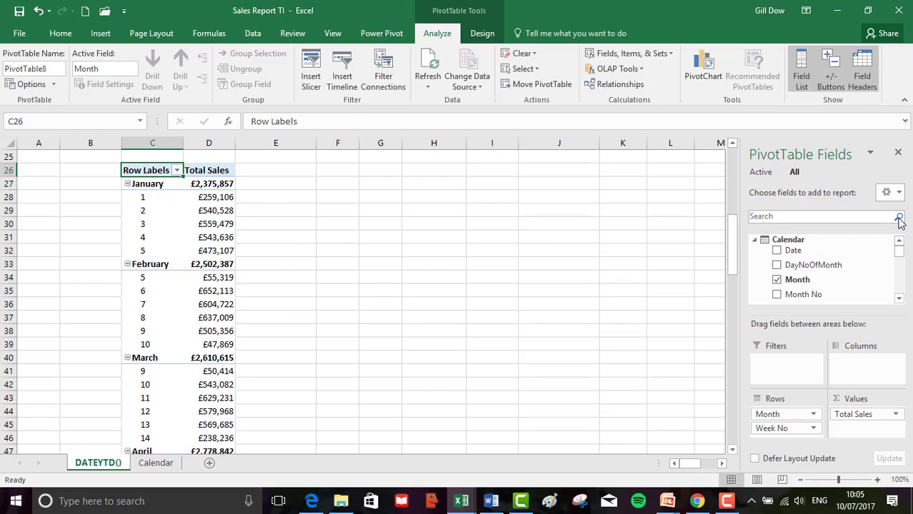
pyautogui.click(899, 300)
pyautogui.click(899, 301)
pyautogui.click(899, 301)
pyautogui.click(899, 300)
pyautogui.click(899, 300)
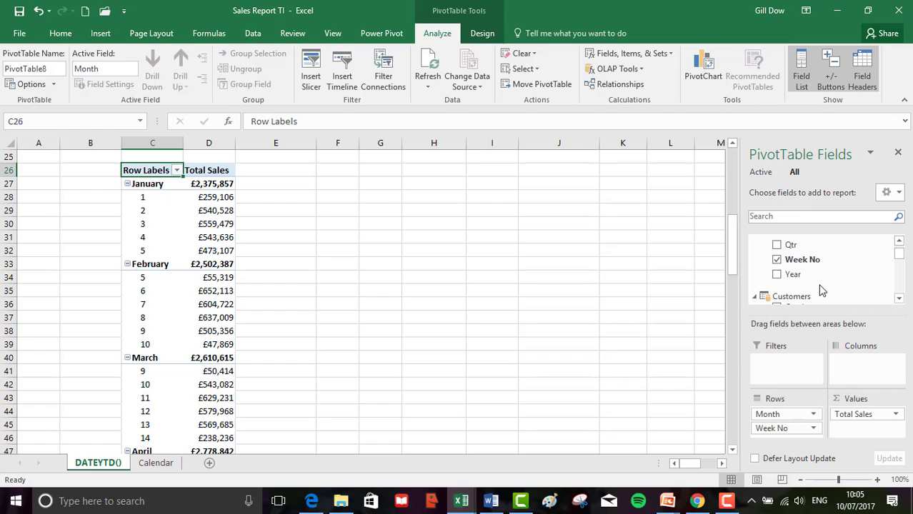
pyautogui.rightClick(803, 275)
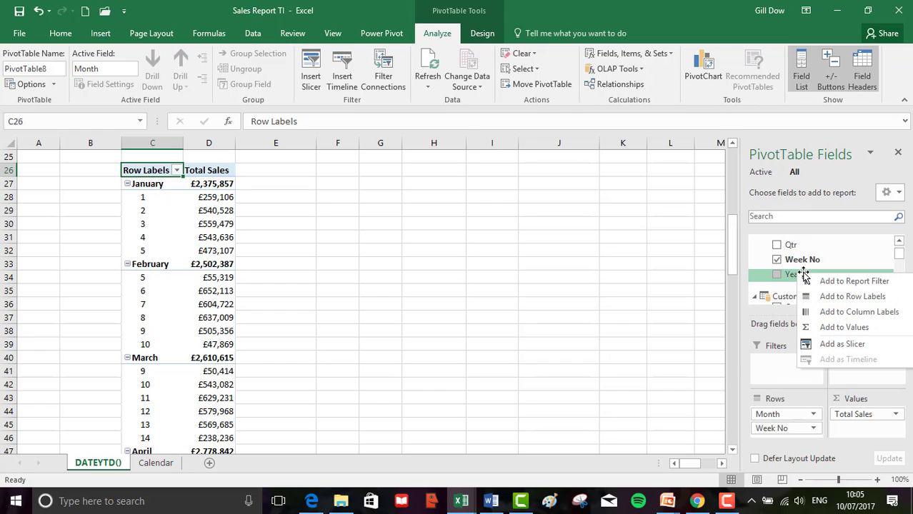
pyautogui.click(830, 344)
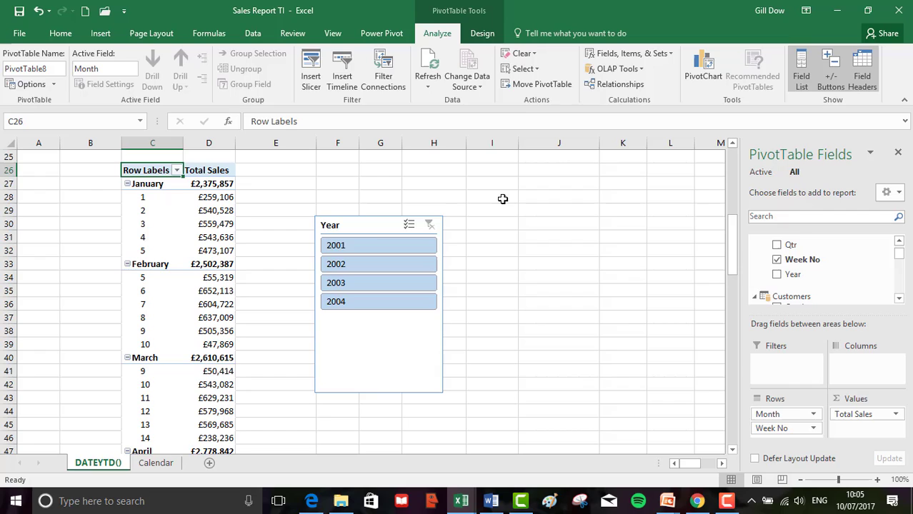
# - Move the Year slicer above the new pivot table and shrink it
pyautogui.moveTo(372, 227); pyautogui.dragTo(182, 330)
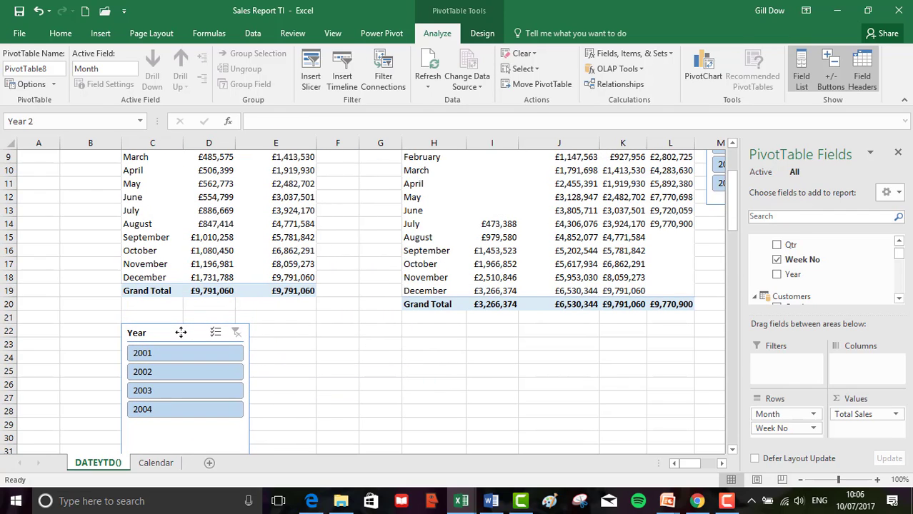
pyautogui.click(283, 410)
pyautogui.scroll(-3, 283, 410)
pyautogui.moveTo(249, 380); pyautogui.dragTo(317, 255)
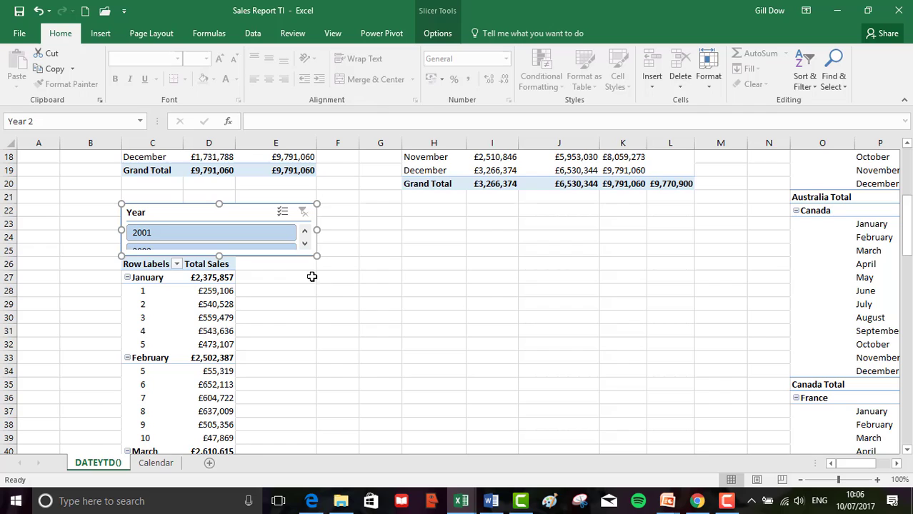
# - Start a new Power Pivot measure named 'Total Sales FISCAL 31 MARCH'
pyautogui.click(229, 306)
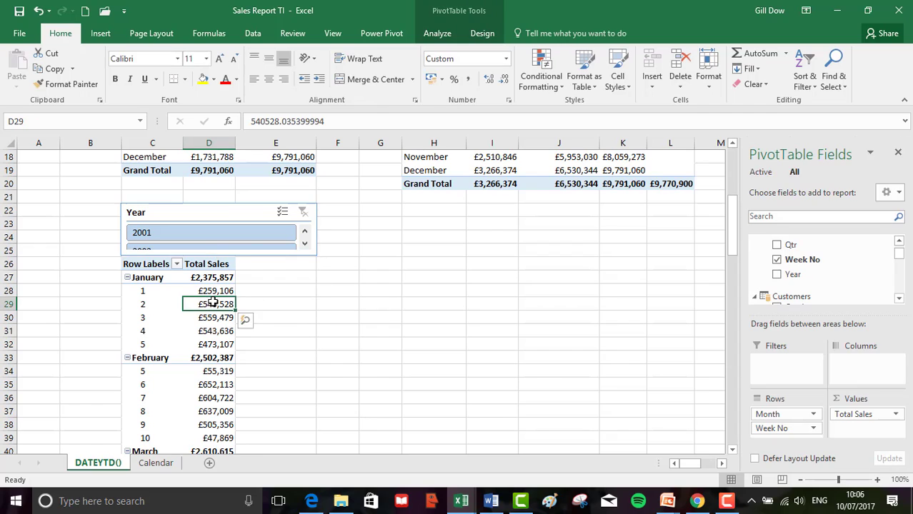
pyautogui.click(391, 36)
pyautogui.click(61, 81)
pyautogui.click(86, 107)
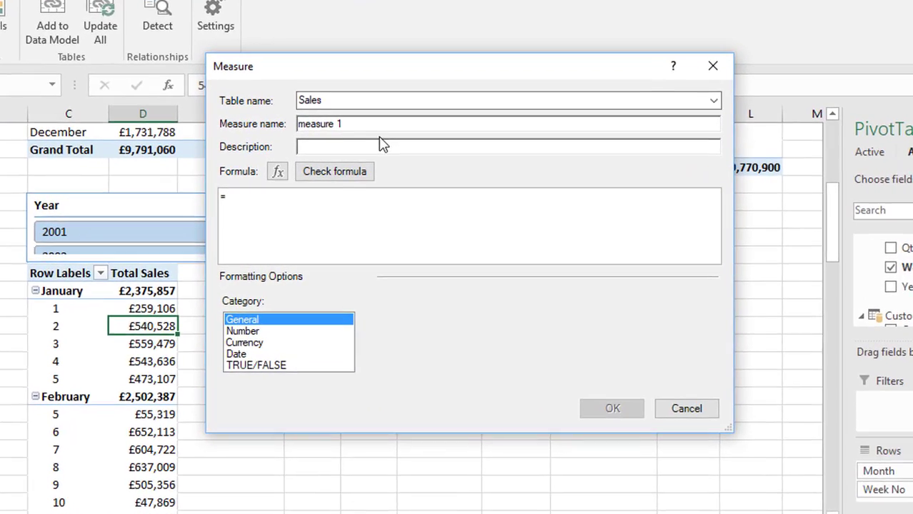
pyautogui.moveTo(350, 119); pyautogui.dragTo(232, 124)
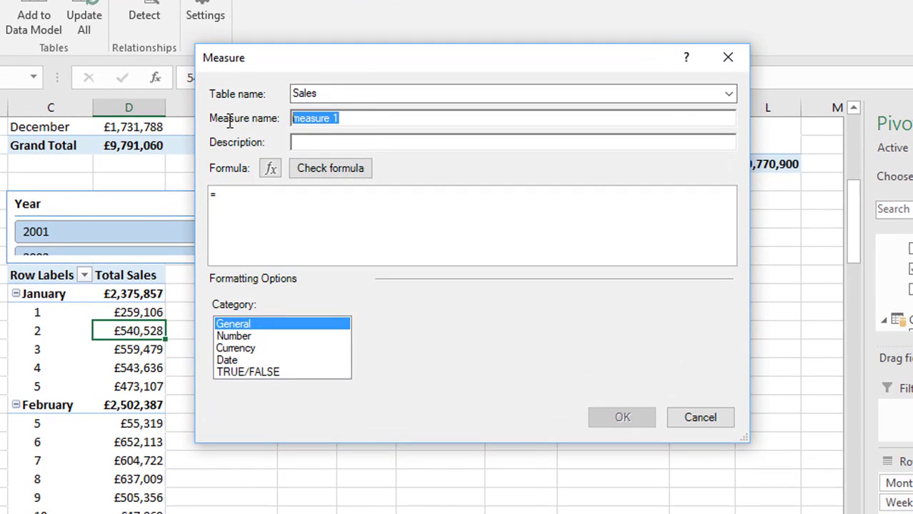
pyautogui.write('Tota')
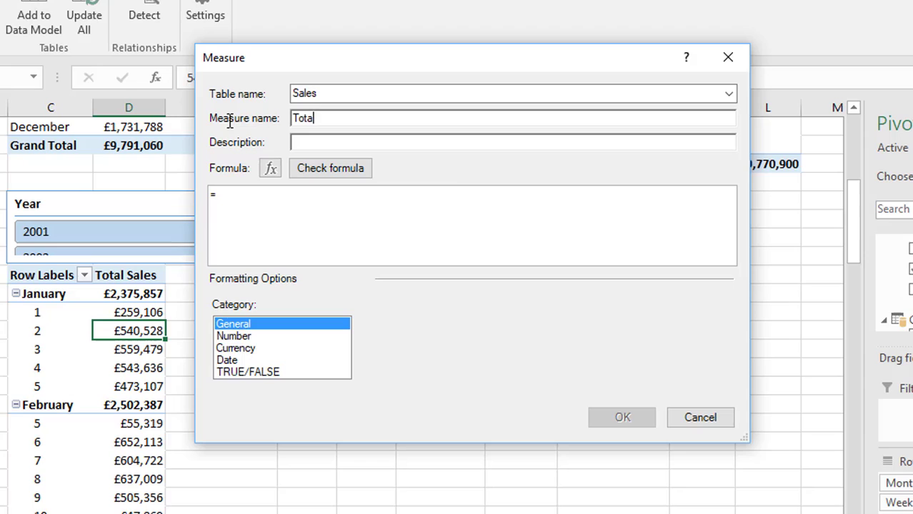
pyautogui.write('l Sales FISCA')
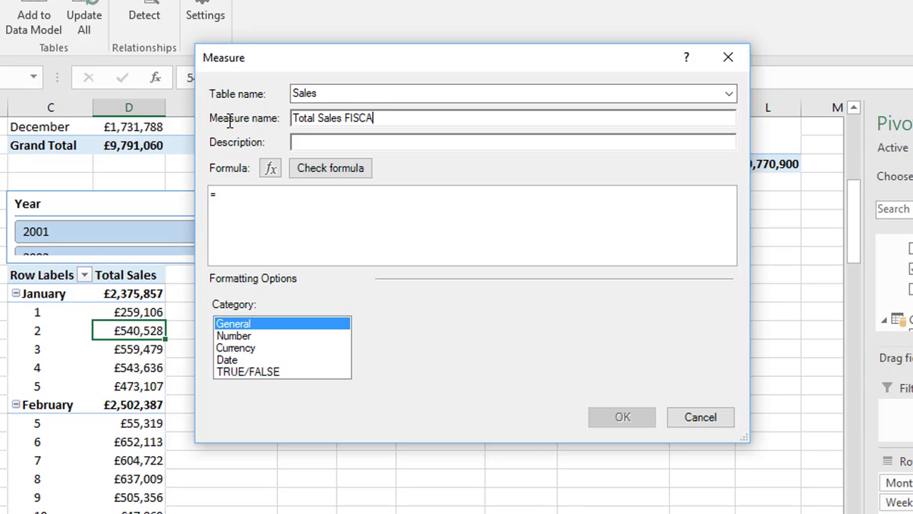
pyautogui.write('L 31 MARCH')
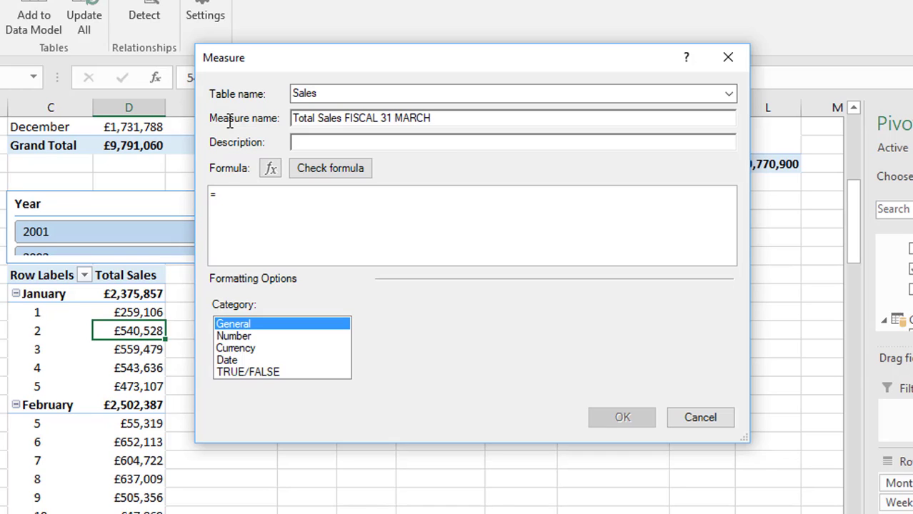
# - Enter the formula =CALCULATE([Total Sales], DATESYTD('Calendar'[Date], "31/3"))
pyautogui.click(219, 201)
pyautogui.write('CAL')
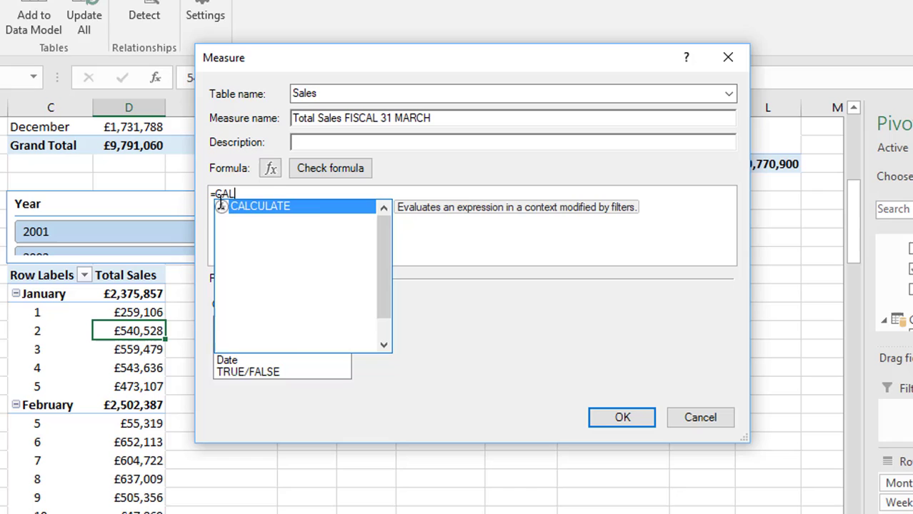
pyautogui.press('Tab')
pyautogui.write('TOTAL A')
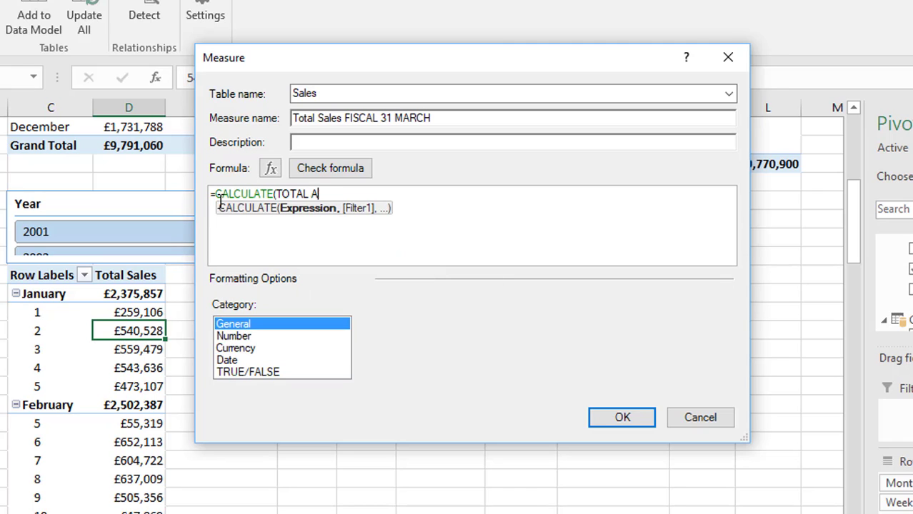
pyautogui.press('BackSpace')
pyautogui.write('SALES')
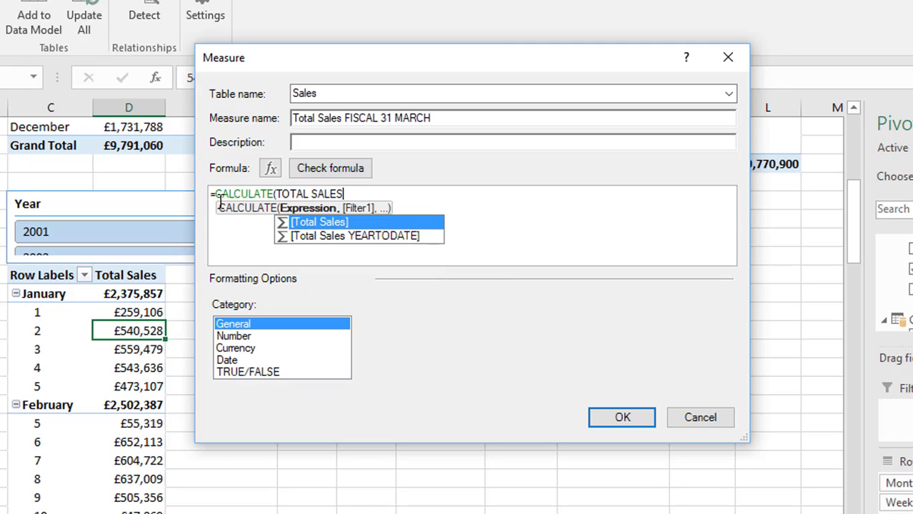
pyautogui.press('Tab')
pyautogui.write(',')
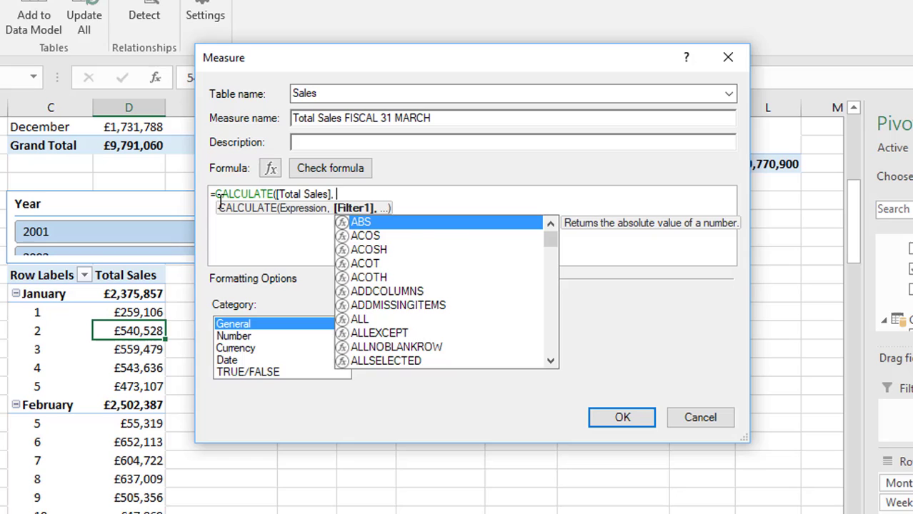
pyautogui.write(' DATE')
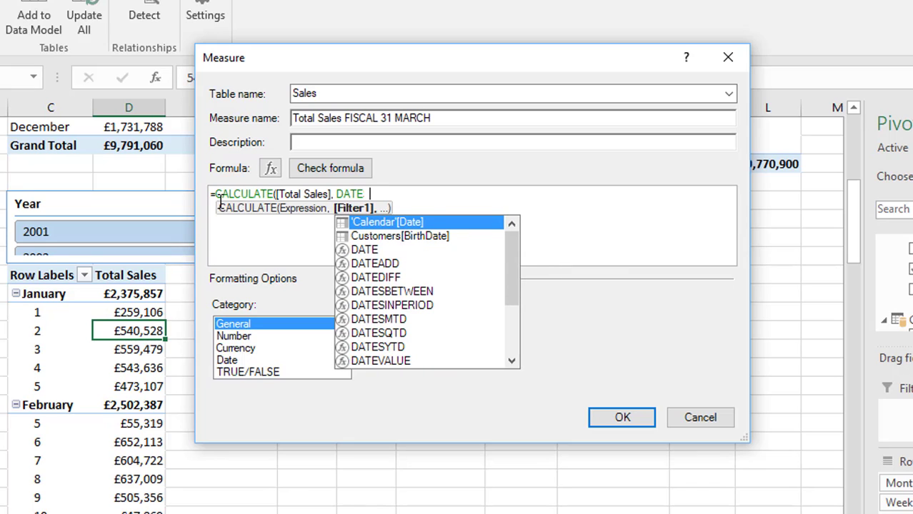
pyautogui.write('SYTD')
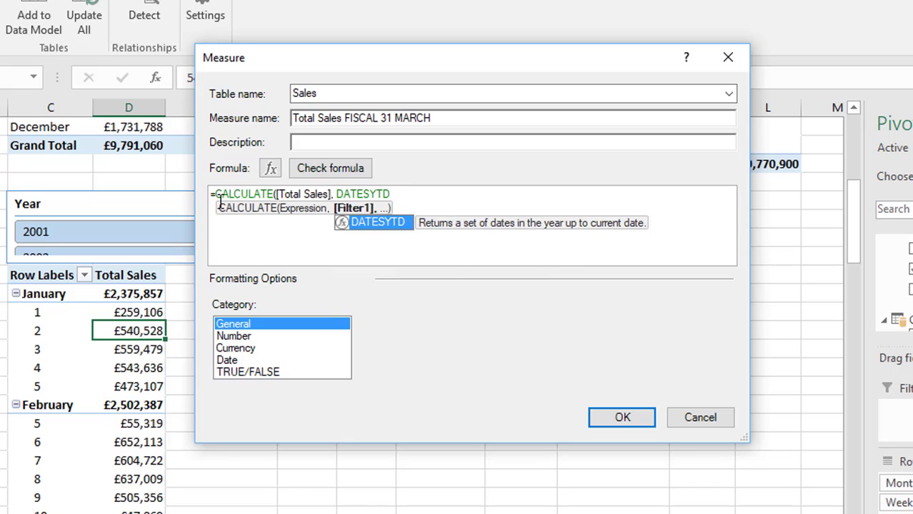
pyautogui.write('(')
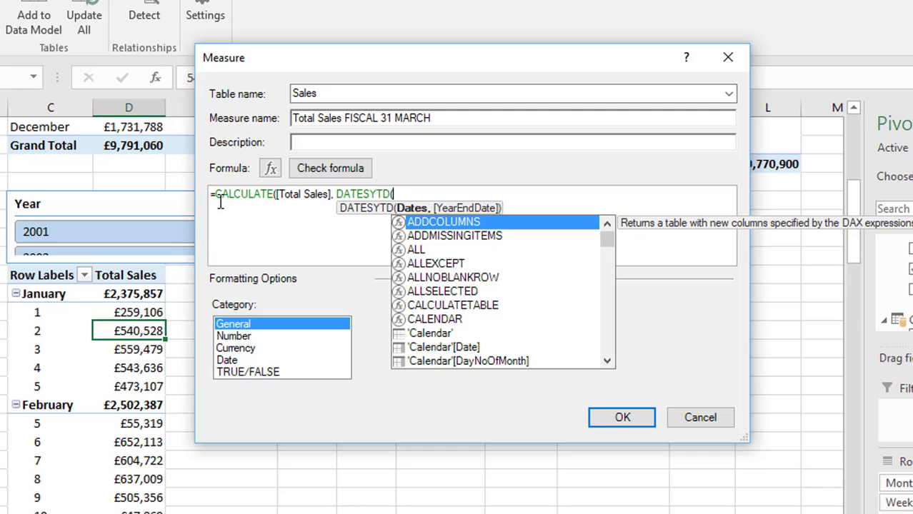
pyautogui.write('CALEND')
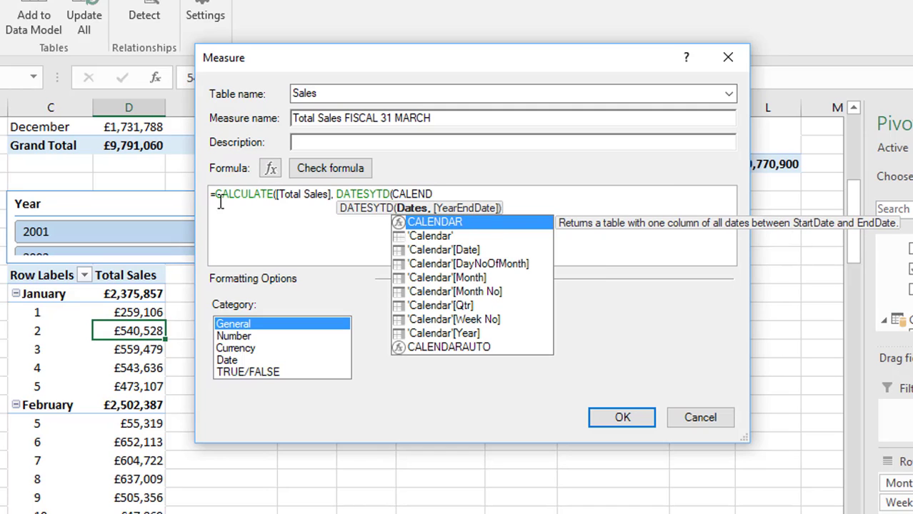
pyautogui.press('Down')
pyautogui.press('Down')
pyautogui.press('Tab')
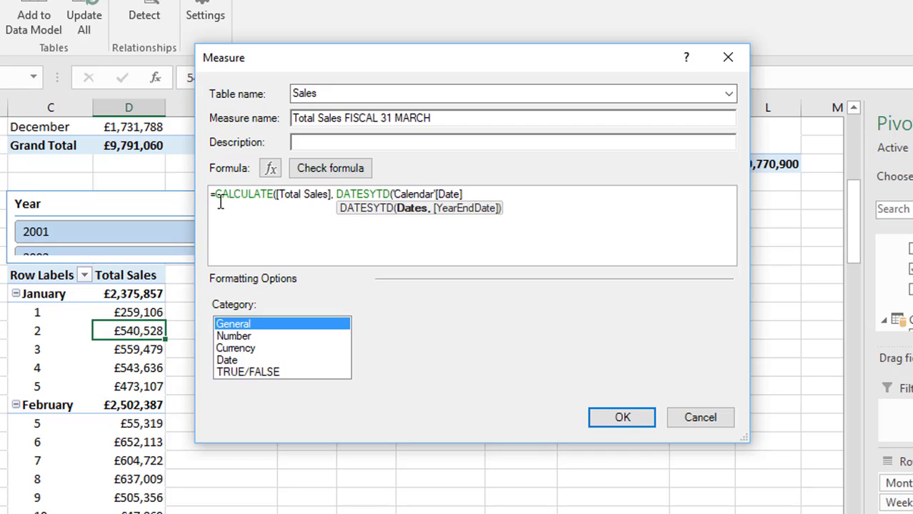
pyautogui.write(',')
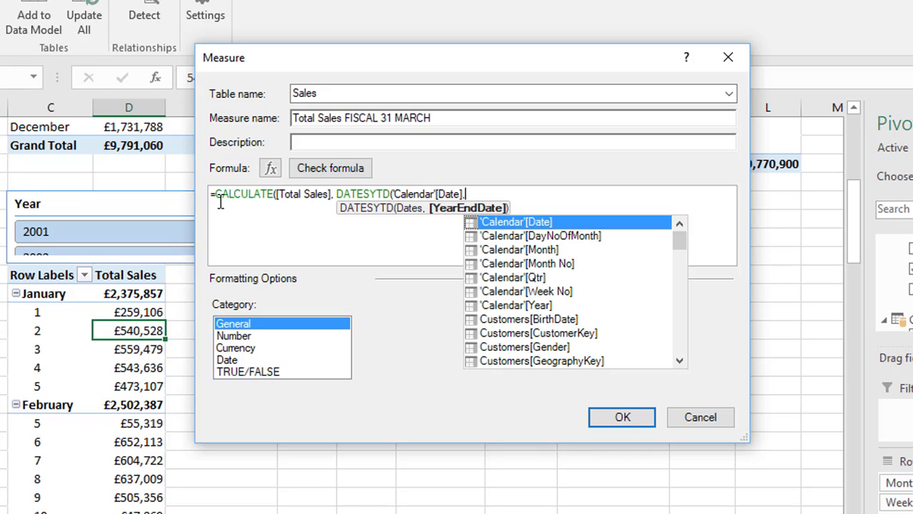
pyautogui.write(' "')
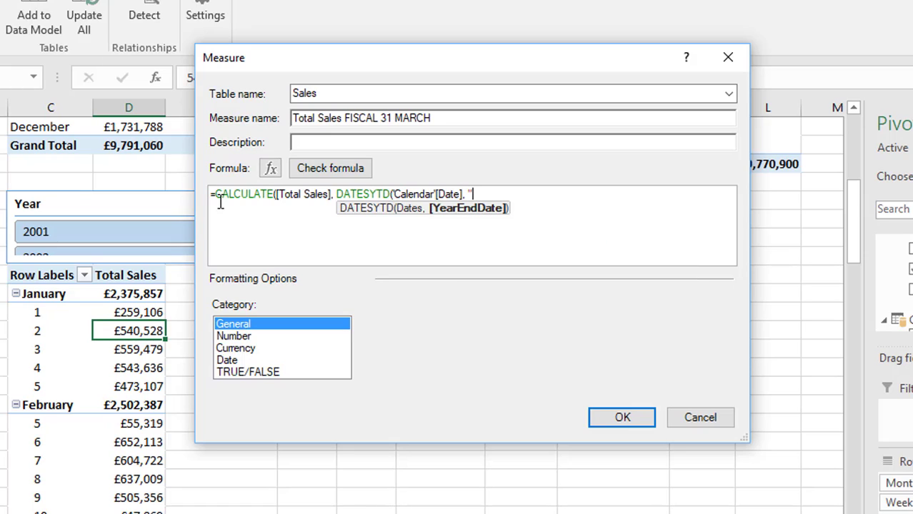
pyautogui.write('31/3')
pyautogui.write('))')
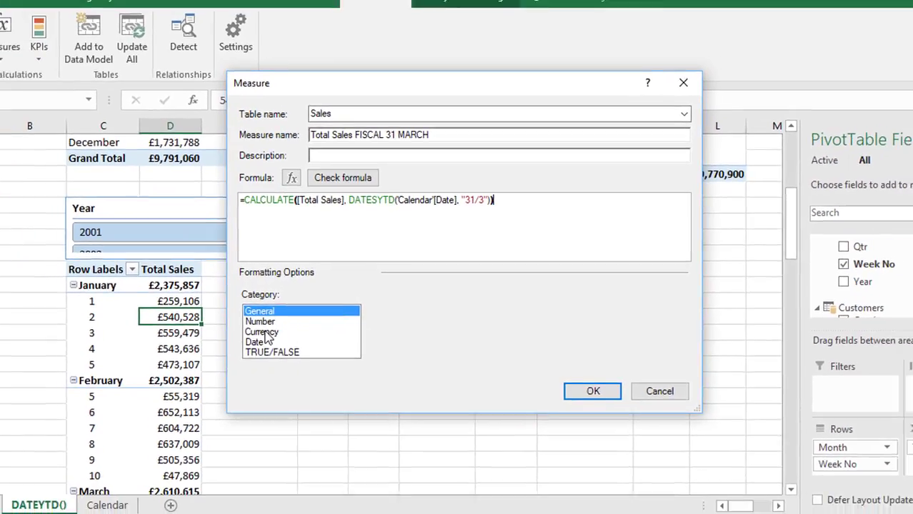
# - Format the measure as currency with 0 decimals, check the formula and save it
pyautogui.click(242, 344)
pyautogui.click(495, 327)
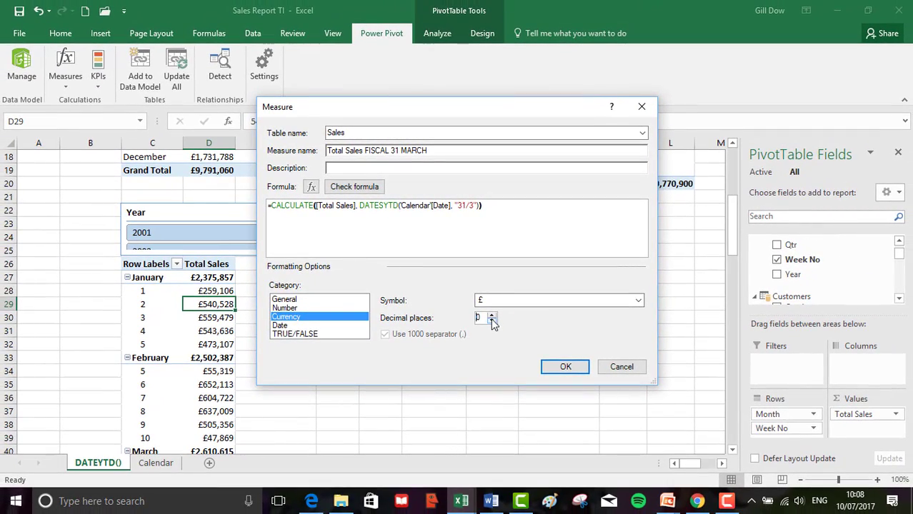
pyautogui.click(496, 327)
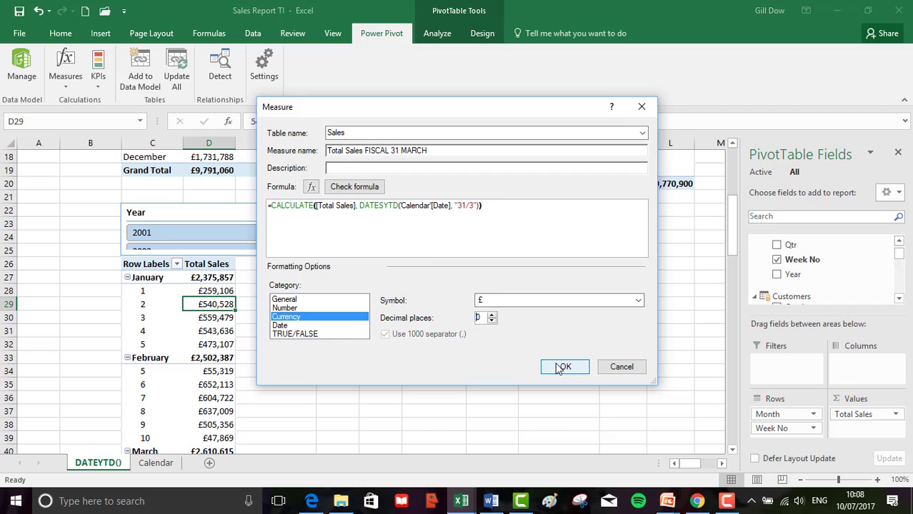
pyautogui.click(370, 192)
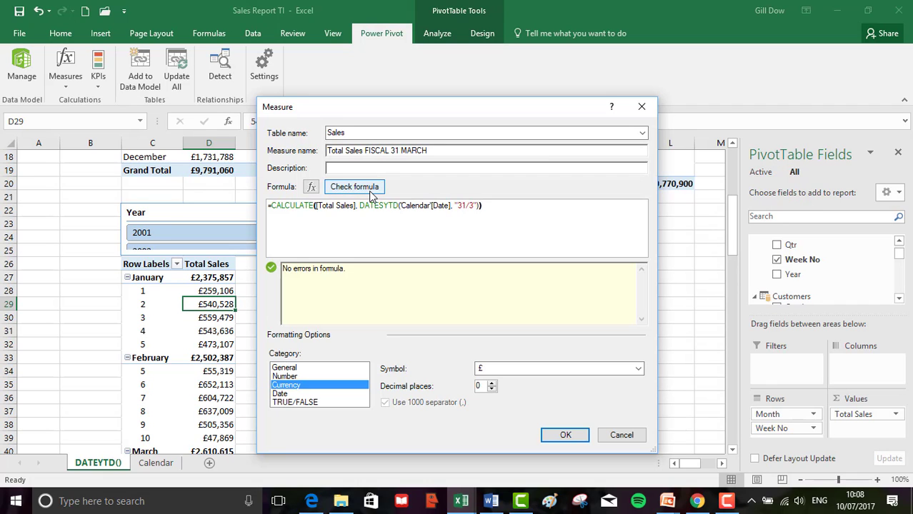
pyautogui.click(562, 436)
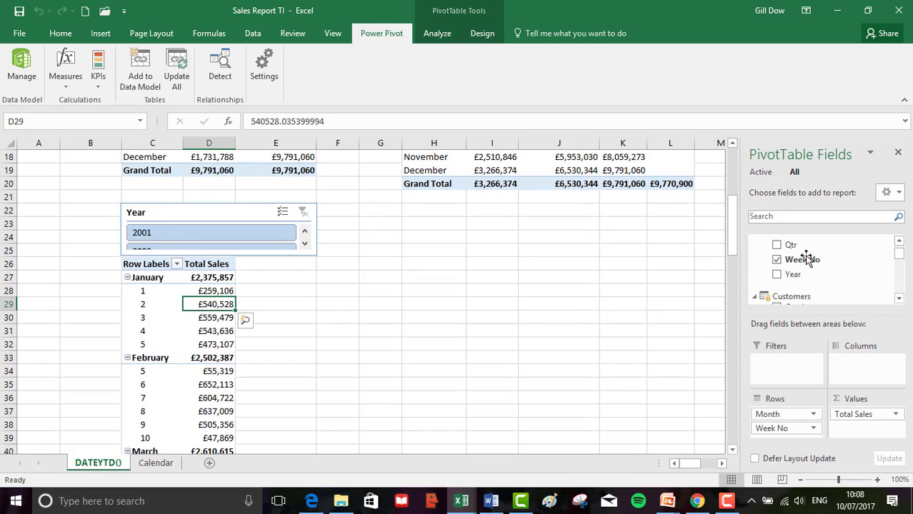
# - Add Total Sales FISCAL 31 MARCH to Values and scroll to check it restarts in April
pyautogui.click(796, 217)
pyautogui.write('31')
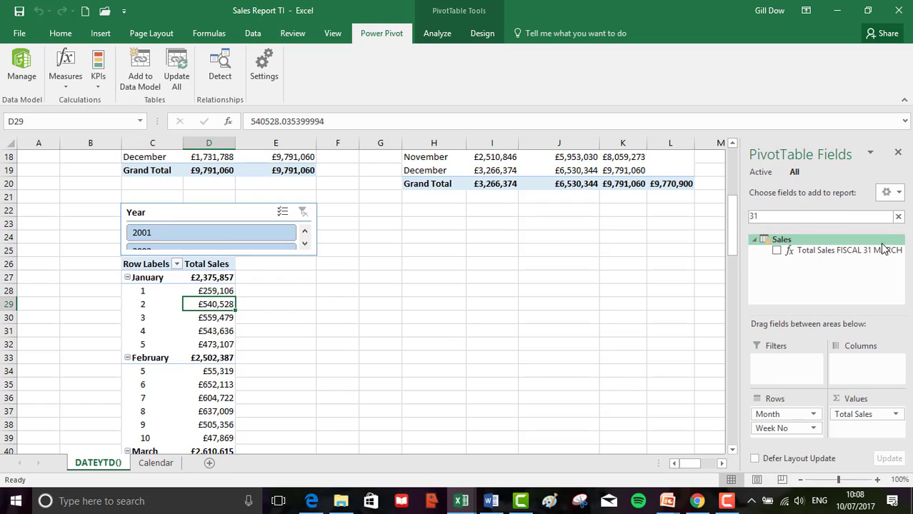
pyautogui.moveTo(862, 250); pyautogui.dragTo(861, 436)
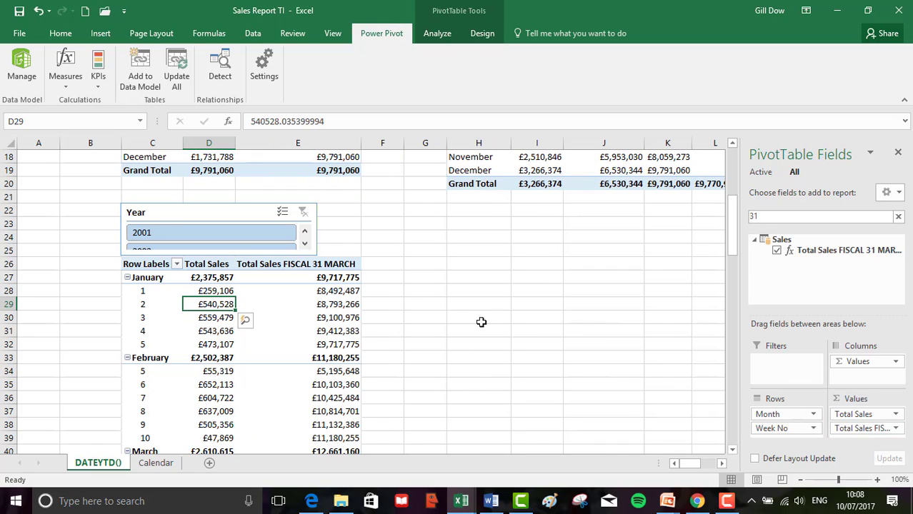
pyautogui.click(336, 304)
pyautogui.scroll(-4, 336, 305)
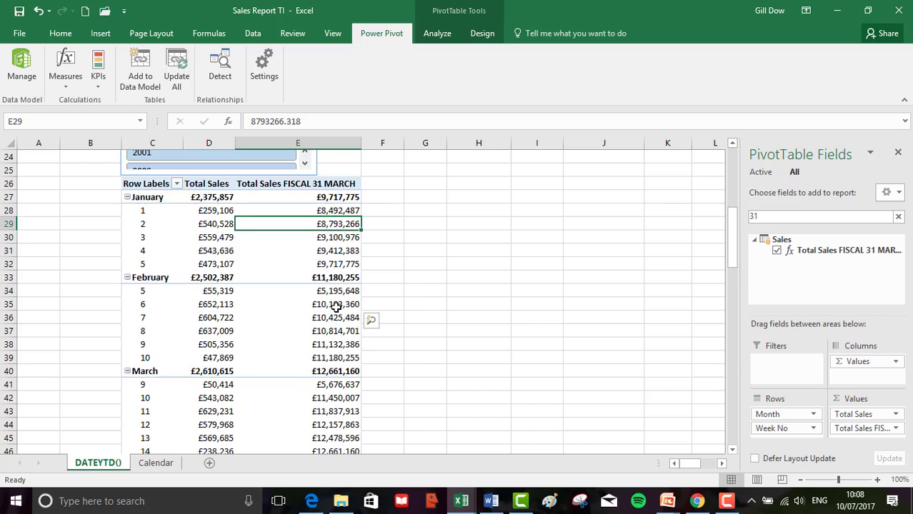
pyautogui.scroll(-8, 336, 306)
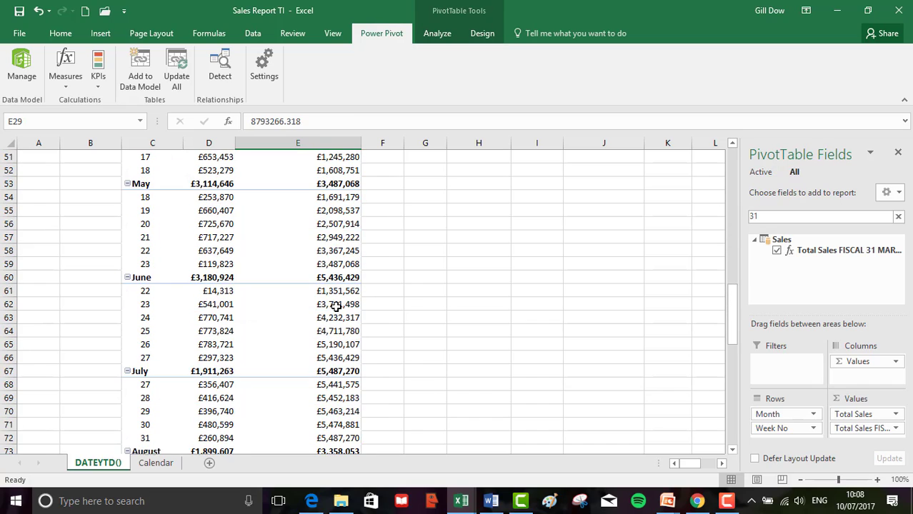
pyautogui.scroll(-7, 336, 306)
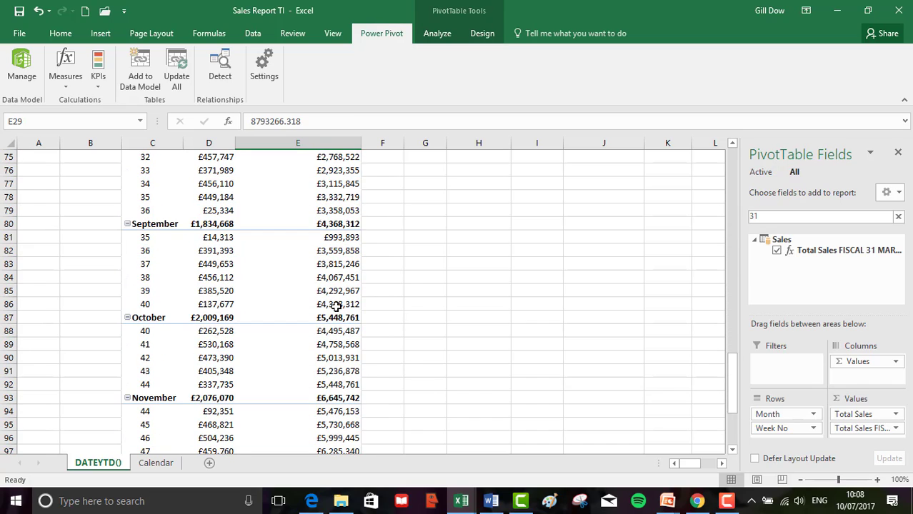
pyautogui.scroll(2, 336, 306)
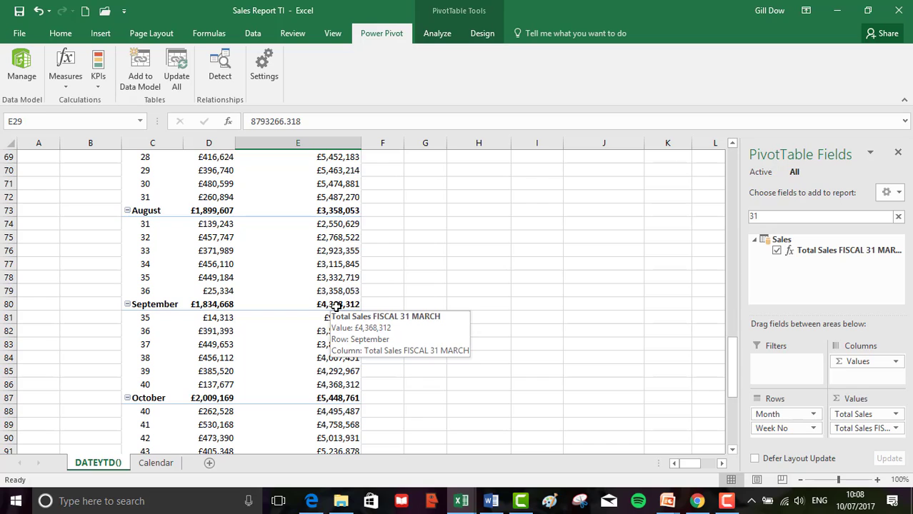
pyautogui.scroll(2, 336, 306)
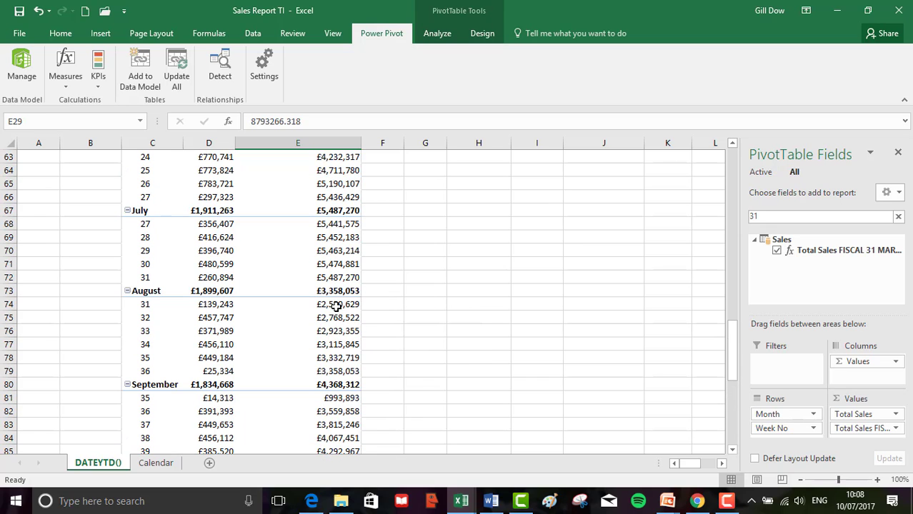
pyautogui.scroll(14, 335, 306)
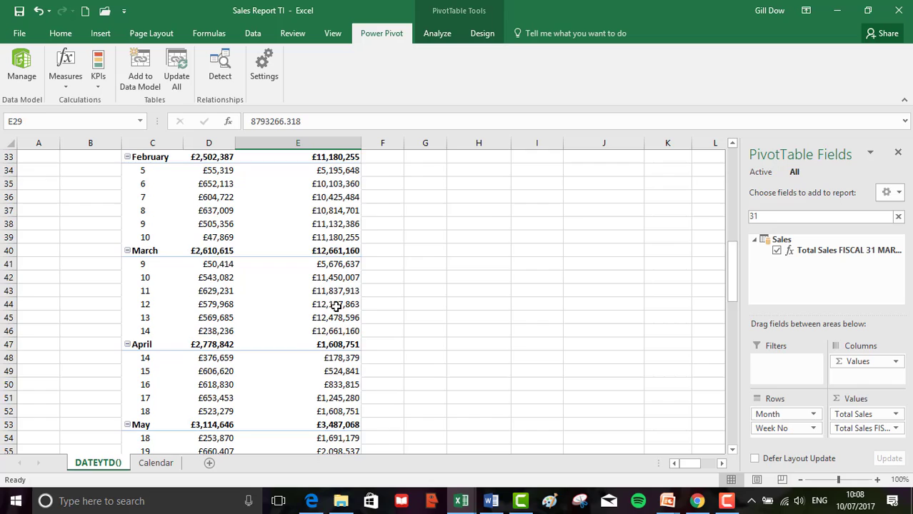
pyautogui.scroll(3, 336, 306)
pyautogui.scroll(-3, 336, 306)
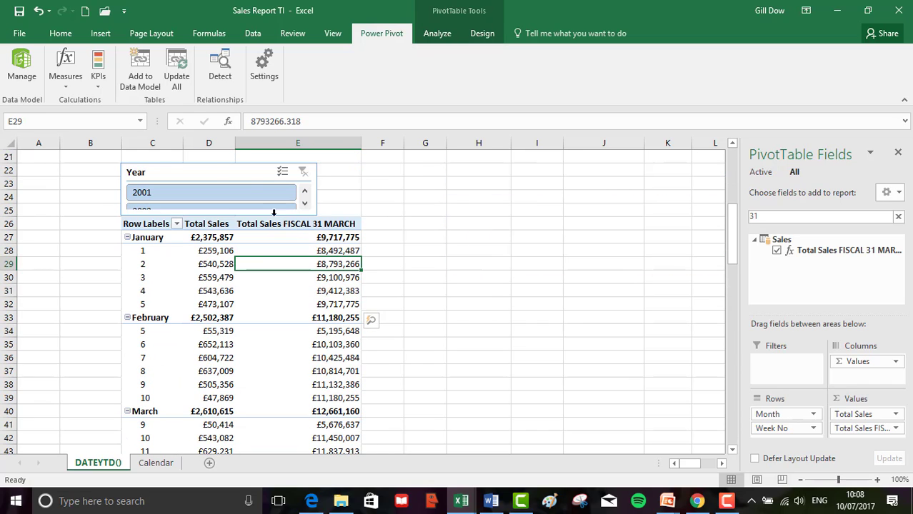
# - Lay the Year slicer out in 4 columns and filter the pivot to 2002
pyautogui.click(239, 172)
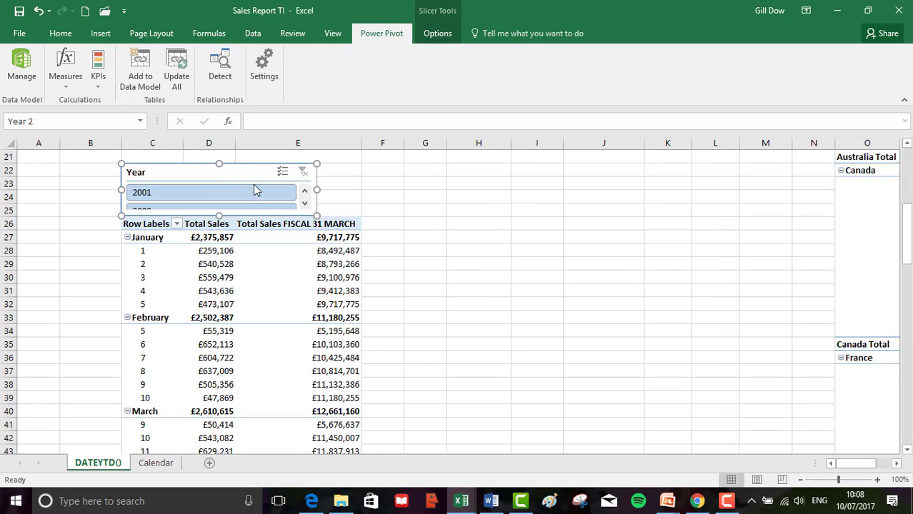
pyautogui.click(436, 33)
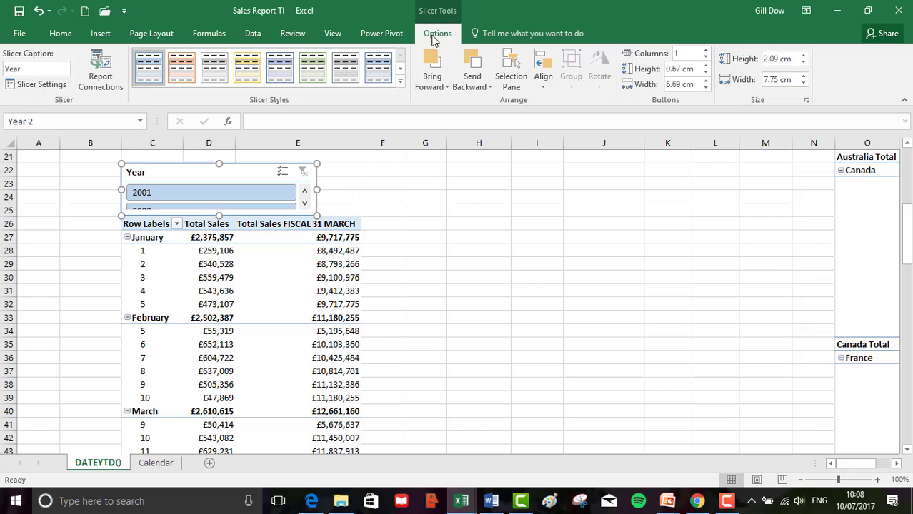
pyautogui.click(705, 51)
pyautogui.click(706, 51)
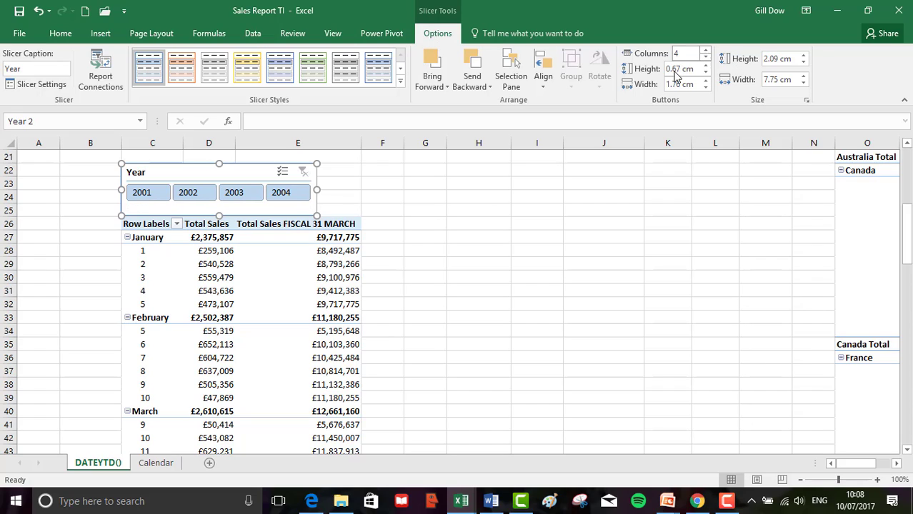
pyautogui.click(189, 198)
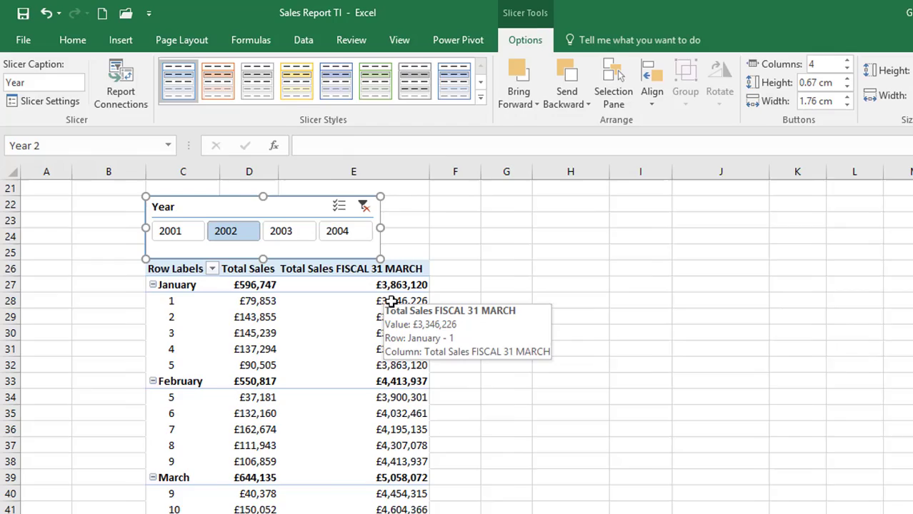
pyautogui.click(391, 301)
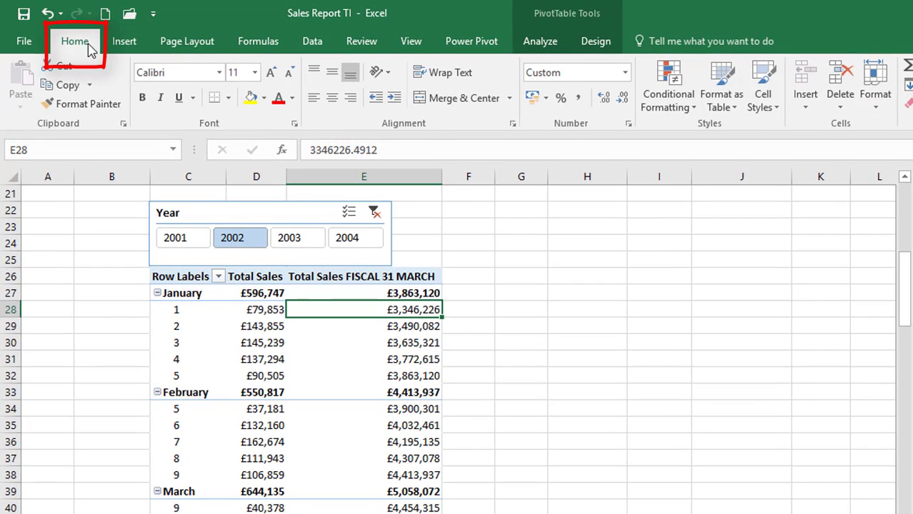
# - Add a blue gradient data bar to E28 and apply it to all Week No values
pyautogui.click(691, 109)
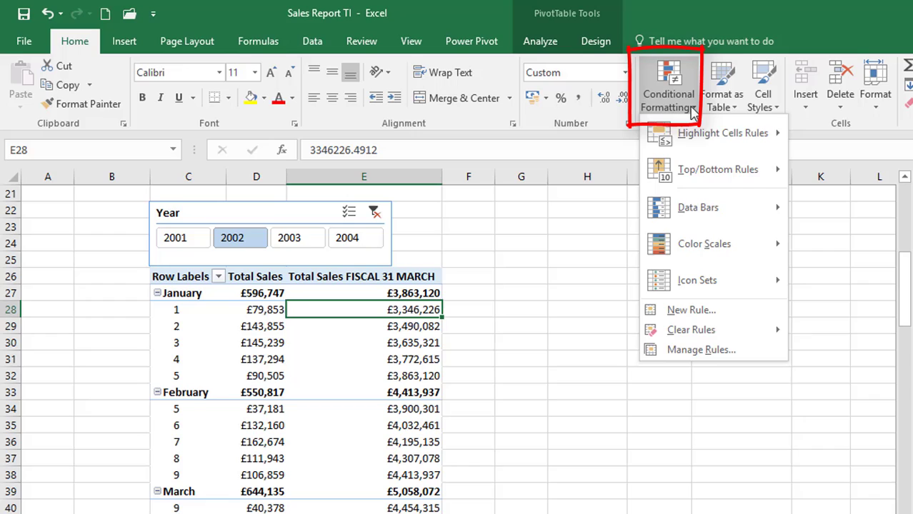
pyautogui.moveTo(692, 218)
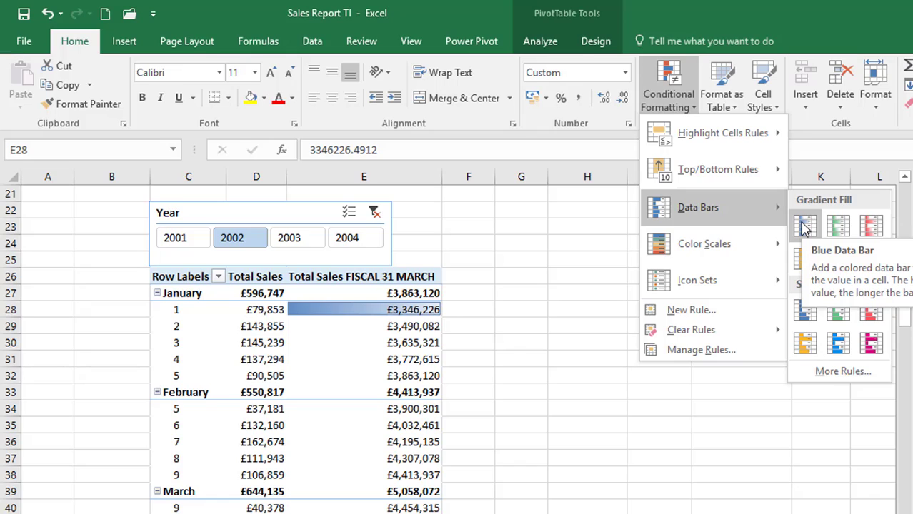
pyautogui.click(804, 227)
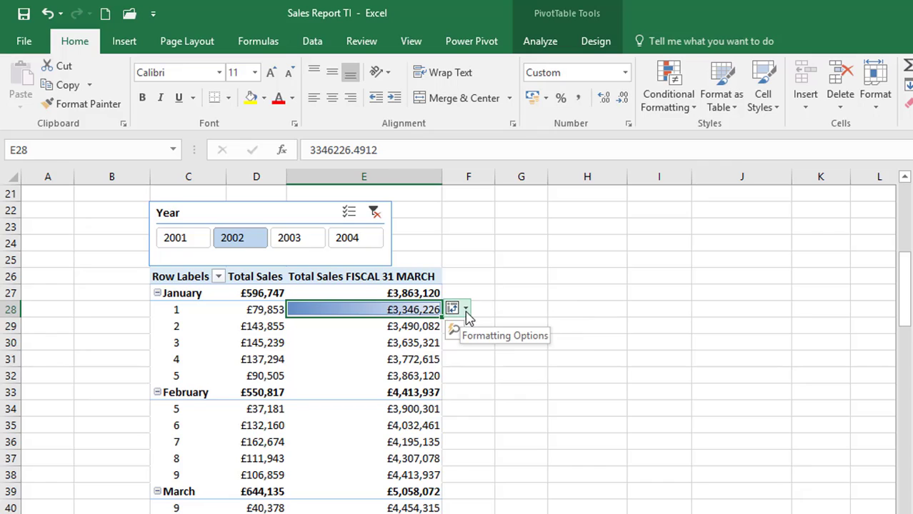
pyautogui.click(464, 312)
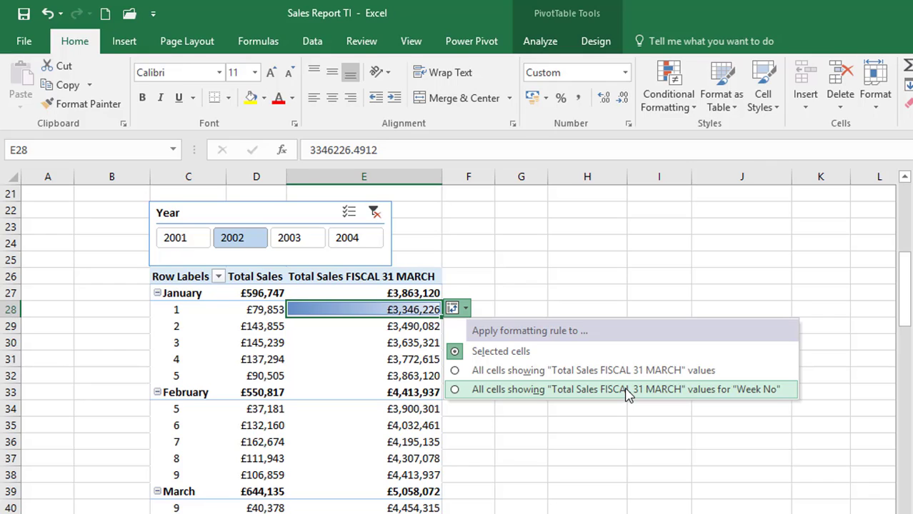
pyautogui.click(527, 389)
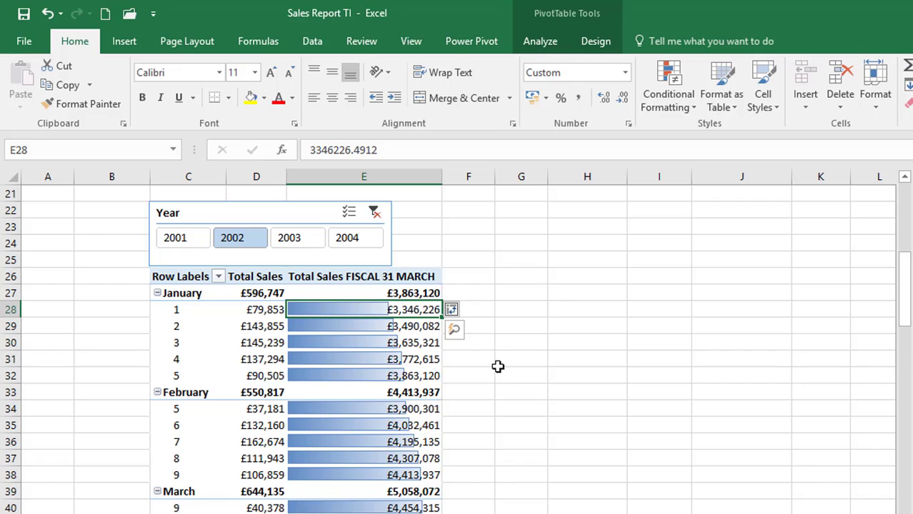
pyautogui.scroll(-3, 498, 366)
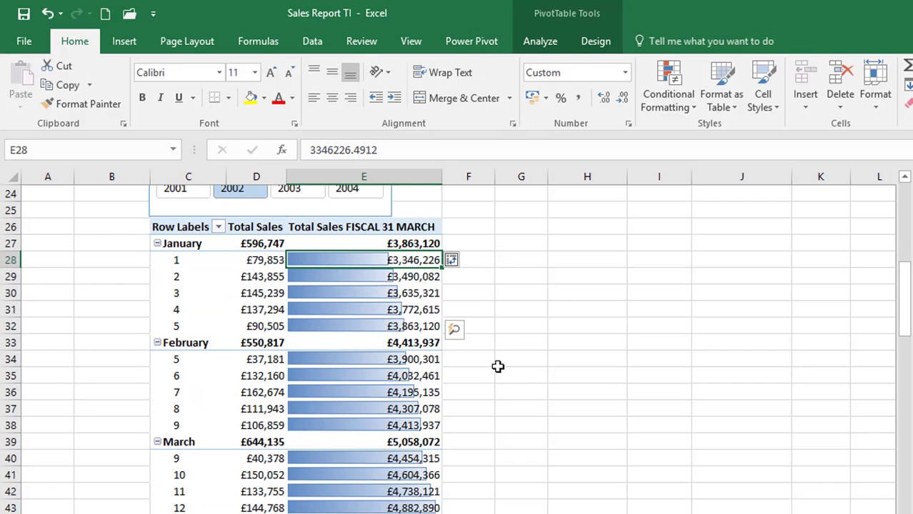
pyautogui.scroll(-3, 498, 367)
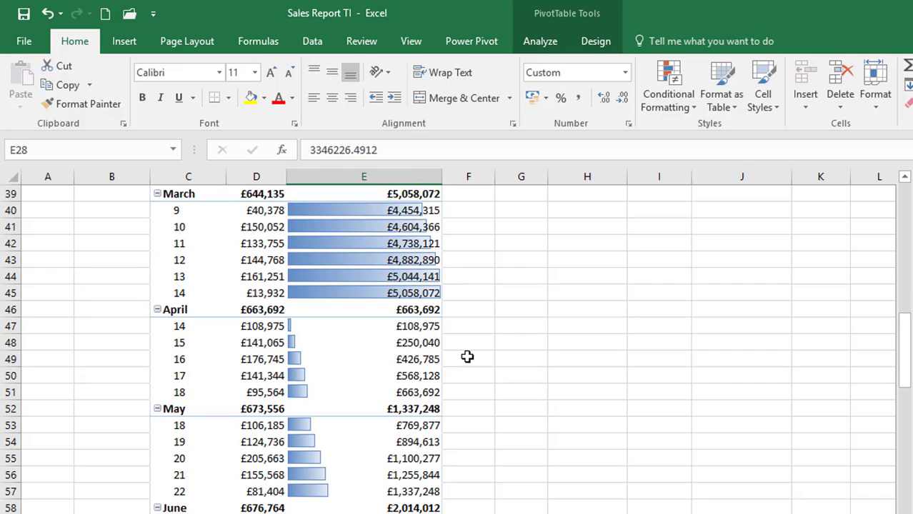
pyautogui.moveTo(404, 293)
pyautogui.moveTo(395, 328)
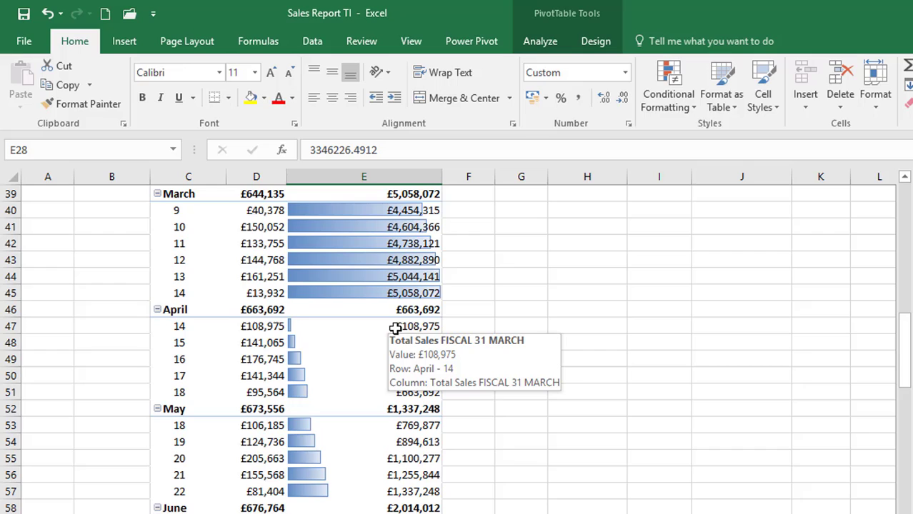
pyautogui.scroll(-3, 395, 327)
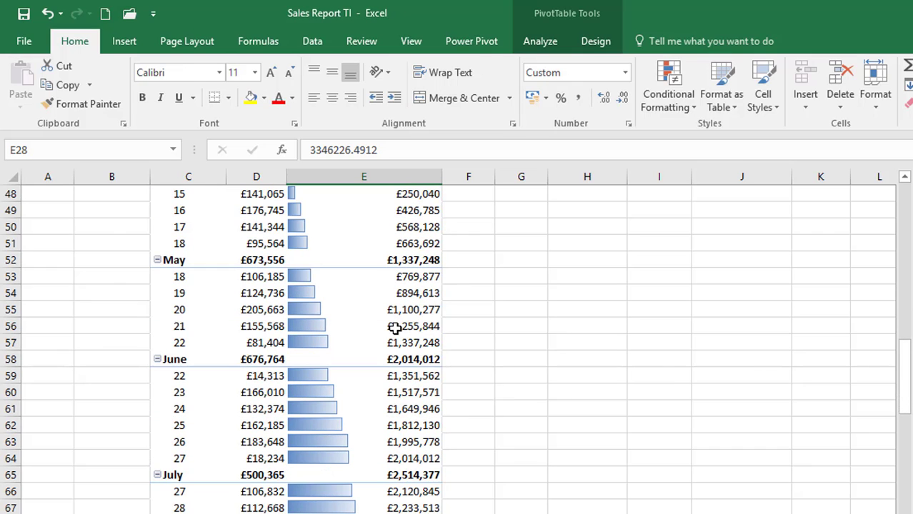
pyautogui.scroll(-5, 394, 328)
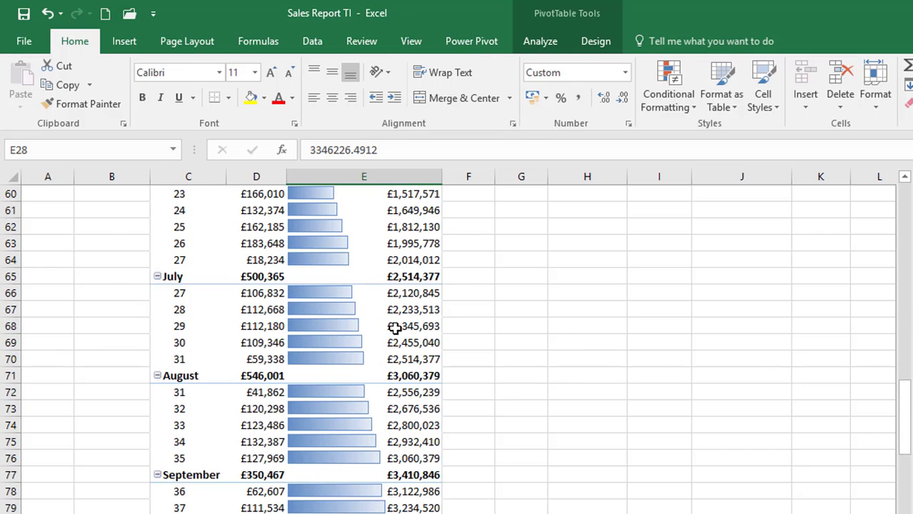
pyautogui.scroll(-7, 395, 328)
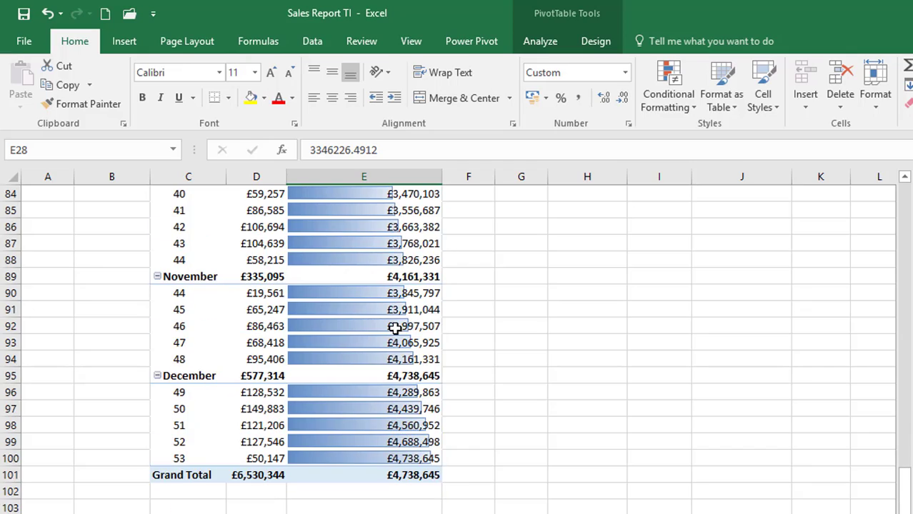
pyautogui.scroll(2, 395, 327)
pyautogui.scroll(17, 395, 328)
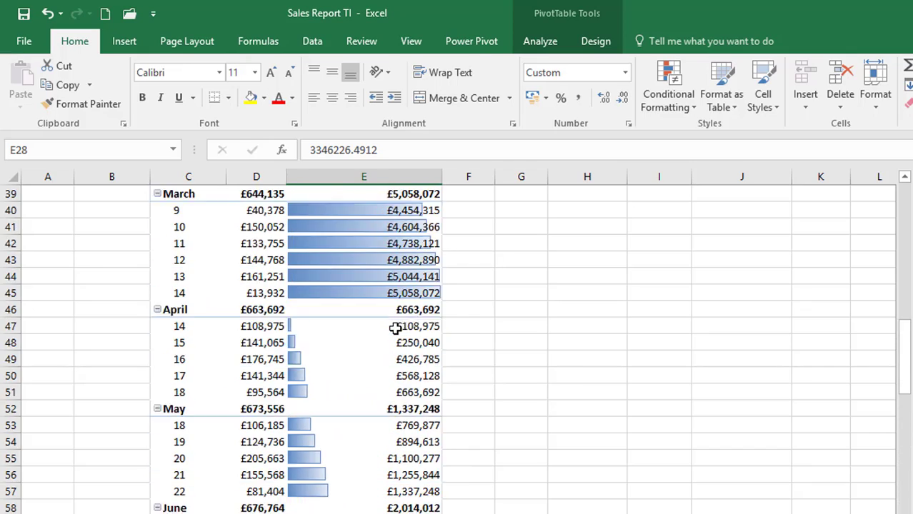
pyautogui.scroll(3, 395, 328)
pyautogui.scroll(-1, 395, 328)
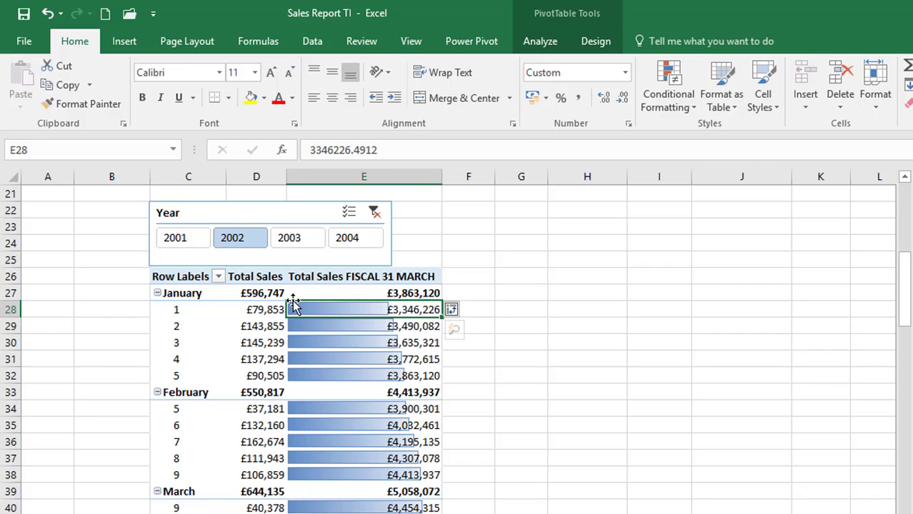
# - Middle-align, centre and wrap header row C26:E26, heighten row 26 and narrow column E
pyautogui.moveTo(200, 275); pyautogui.dragTo(366, 279)
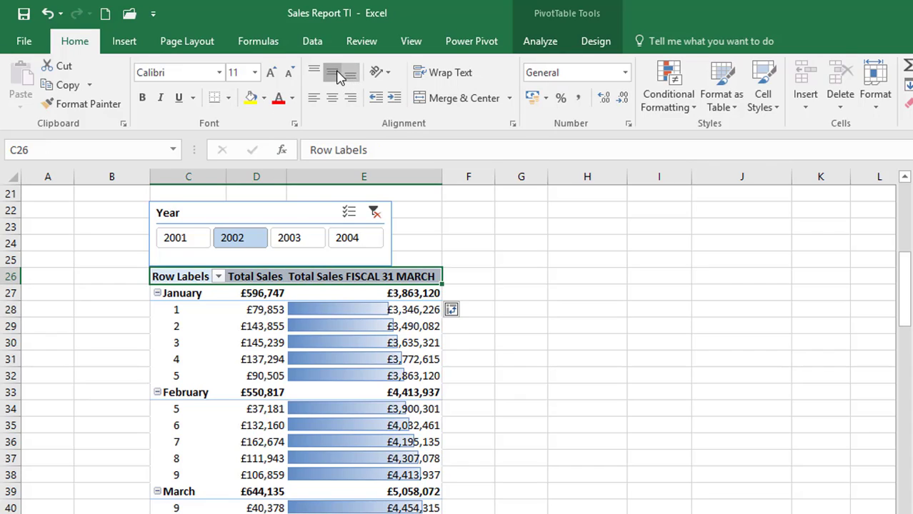
pyautogui.click(338, 76)
pyautogui.click(332, 97)
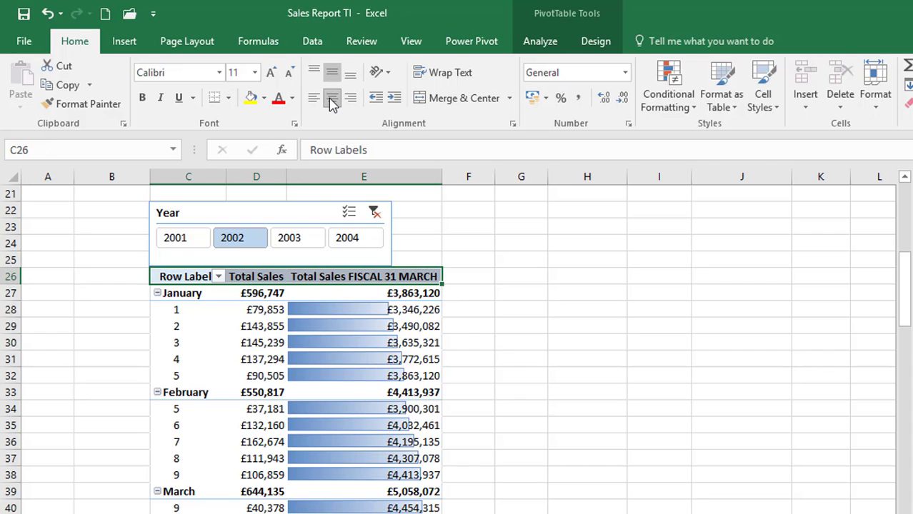
pyautogui.click(448, 74)
pyautogui.moveTo(13, 286); pyautogui.dragTo(18, 303)
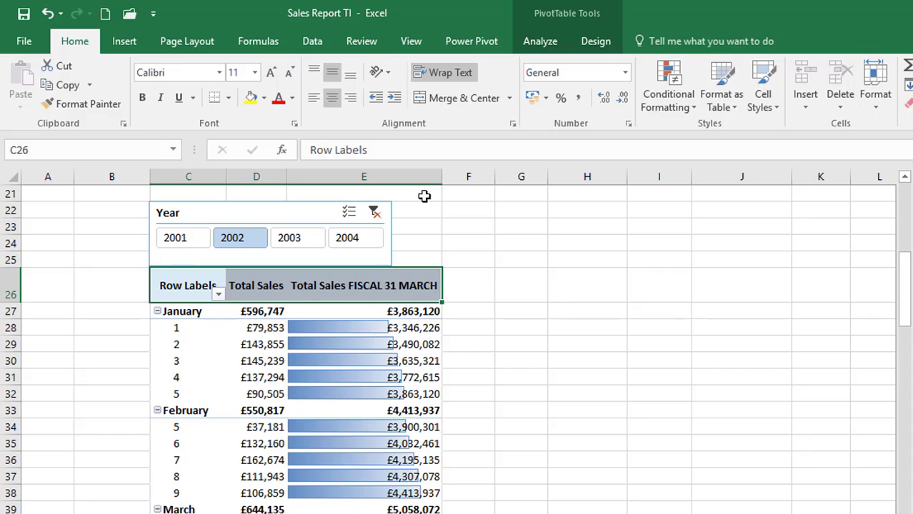
pyautogui.moveTo(441, 177); pyautogui.dragTo(390, 181)
pyautogui.click(377, 187)
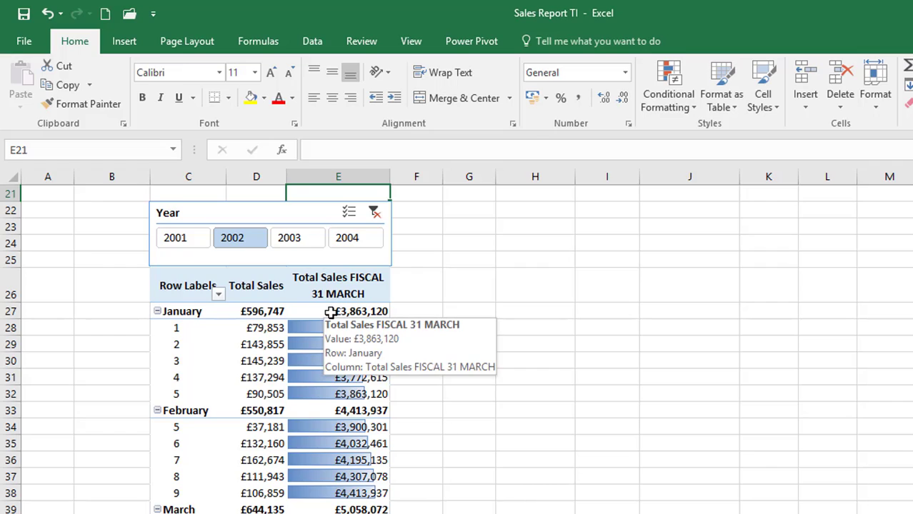
pyautogui.click(330, 312)
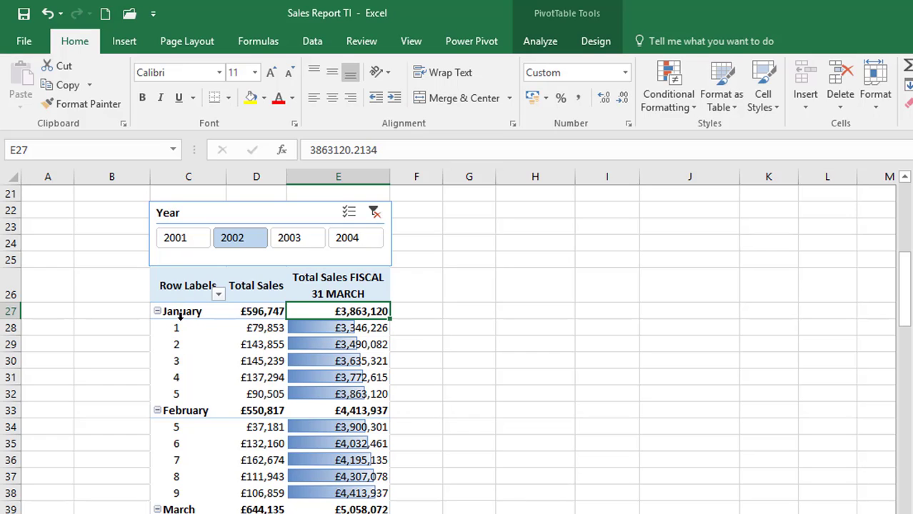
# - Try a different report layout, then undo back to the compact form
pyautogui.click(593, 44)
pyautogui.click(123, 113)
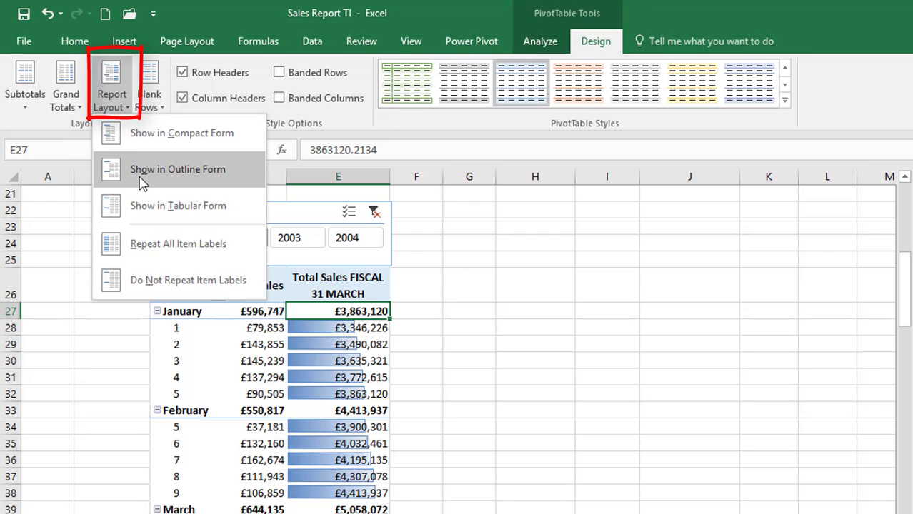
pyautogui.click(140, 183)
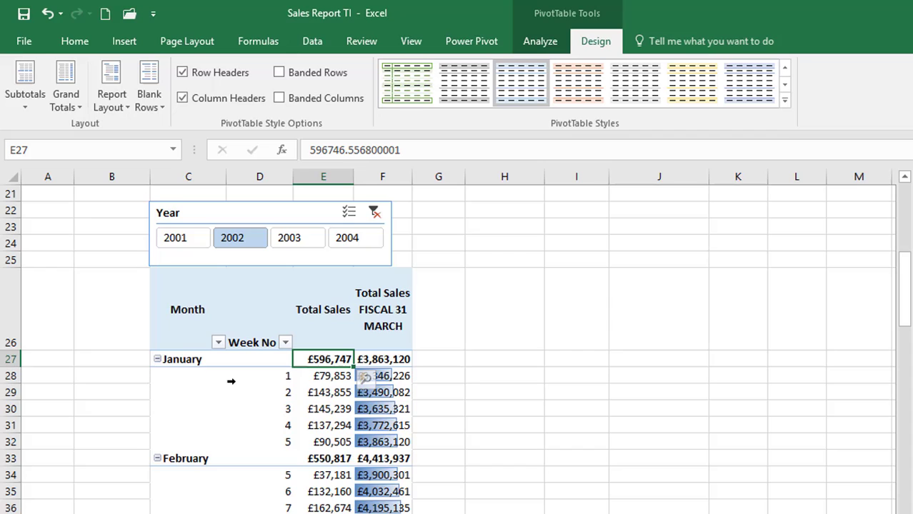
pyautogui.hotkey('ctrl', 'z')
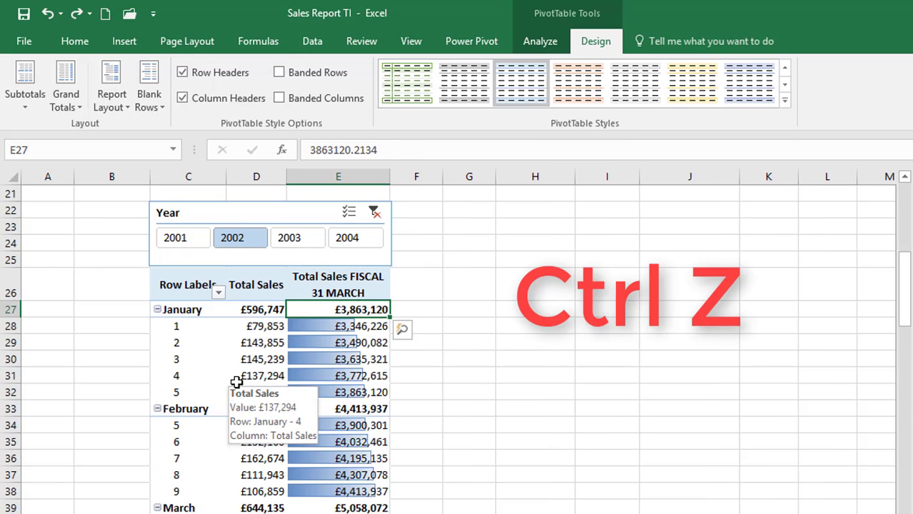
# - Replace the Row Labels header in C26 with 'Month'
pyautogui.click(180, 287)
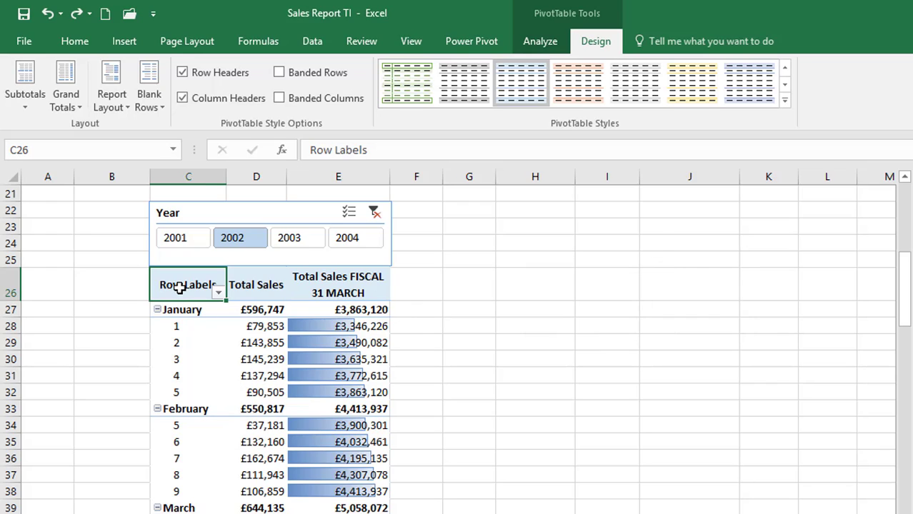
pyautogui.write('Mo')
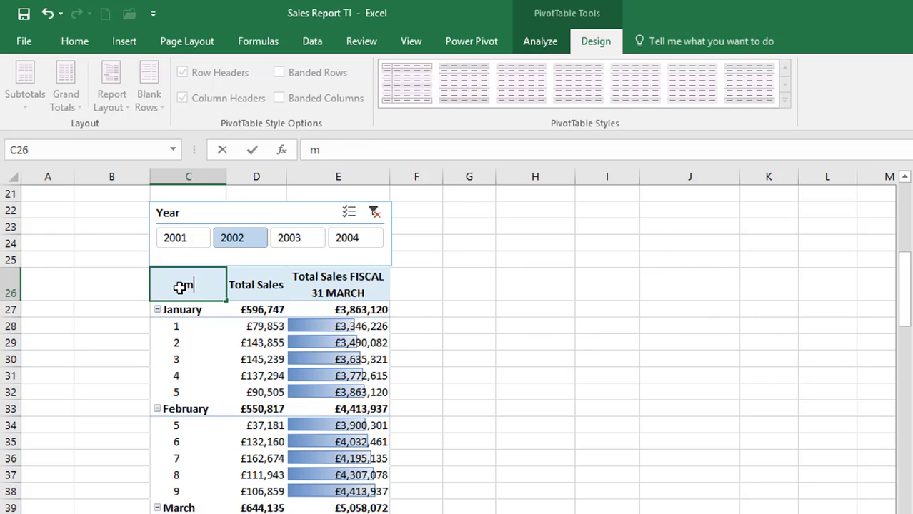
pyautogui.write('nth')
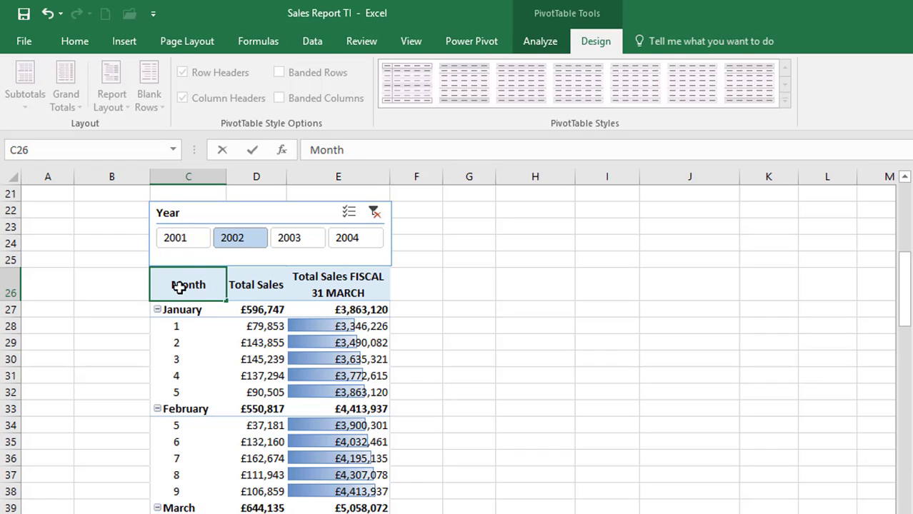
pyautogui.write(' Week N')
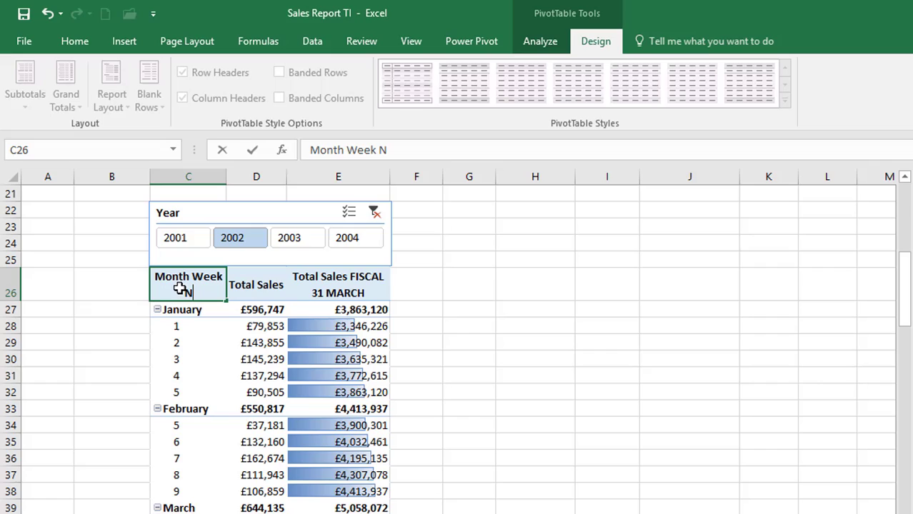
pyautogui.write('o')
pyautogui.press('BackSpace')
pyautogui.press('BackSpace')
pyautogui.press('BackSpace')
pyautogui.press('BackSpace')
pyautogui.press('BackSpace')
pyautogui.press('BackSpace')
pyautogui.press('BackSpace')
pyautogui.press('BackSpace')
pyautogui.press('BackSpace')
pyautogui.write('h')
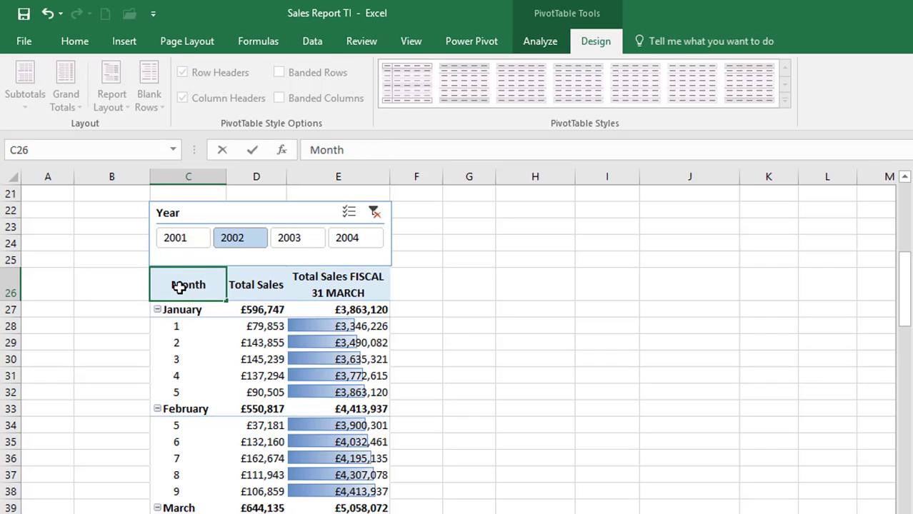
pyautogui.press('Return')
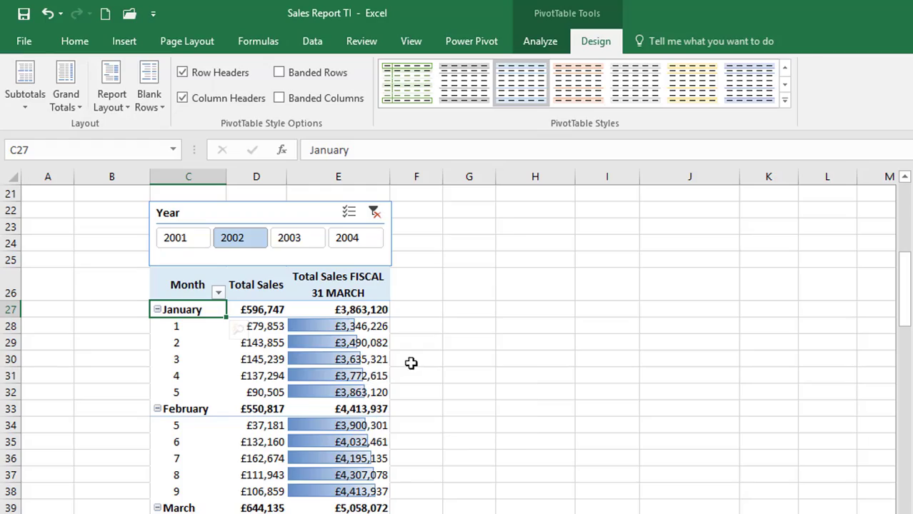
pyautogui.click(491, 44)
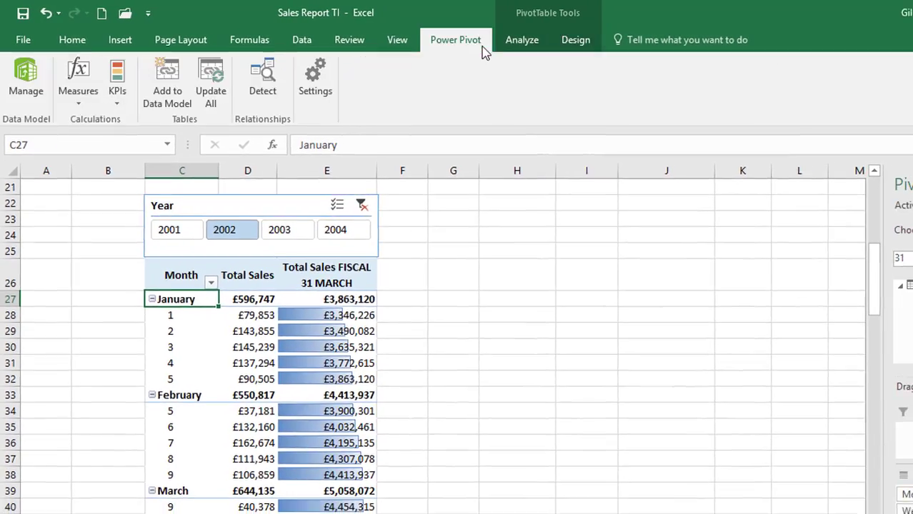
pyautogui.click(79, 93)
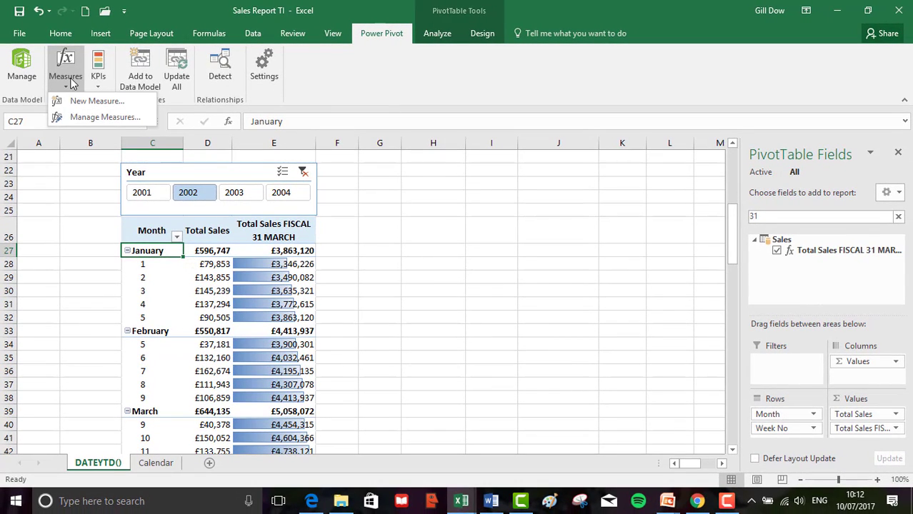
pyautogui.click(78, 120)
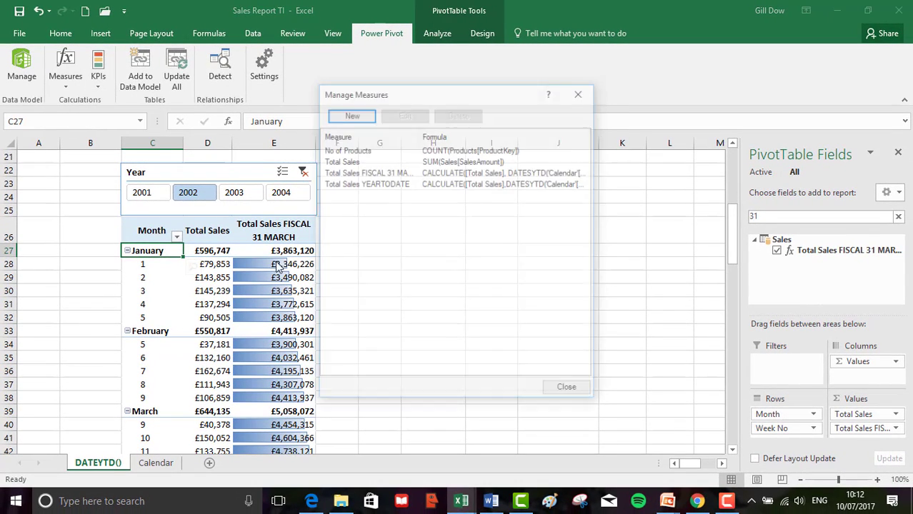
pyautogui.click(580, 92)
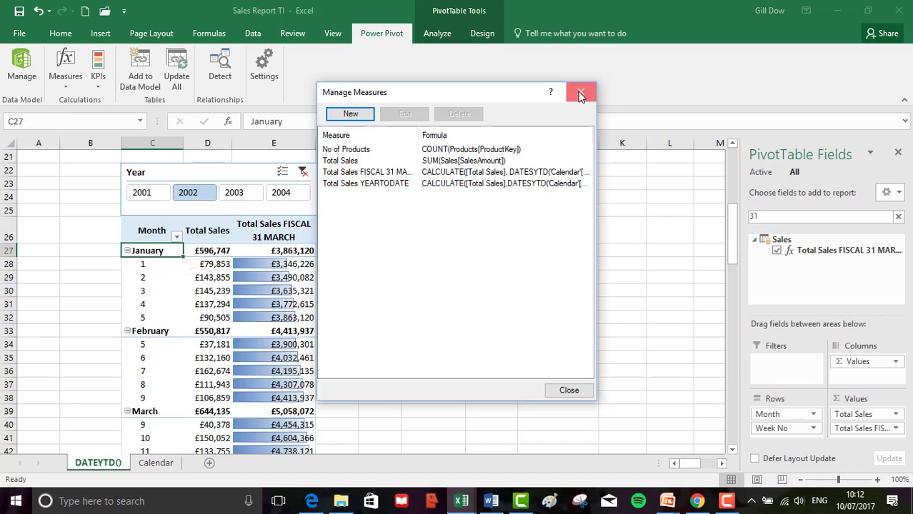
pyautogui.click(898, 217)
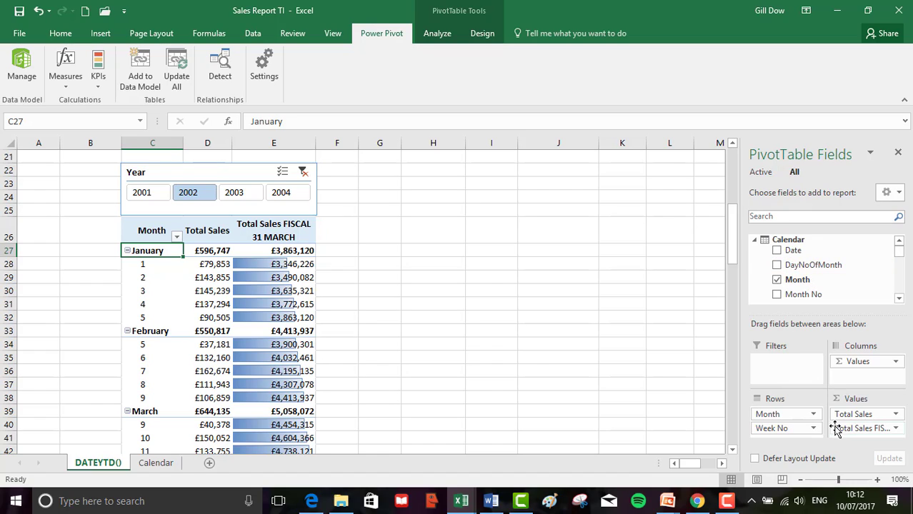
pyautogui.click(791, 216)
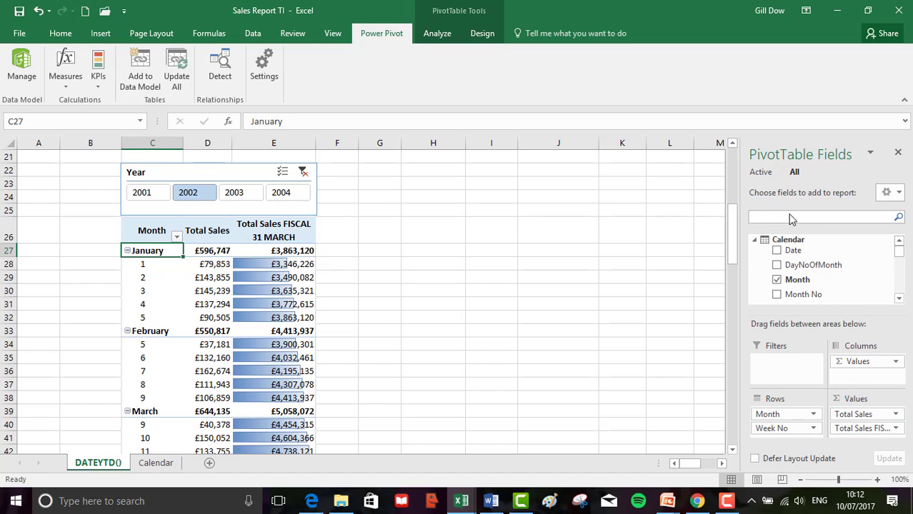
pyautogui.write('31')
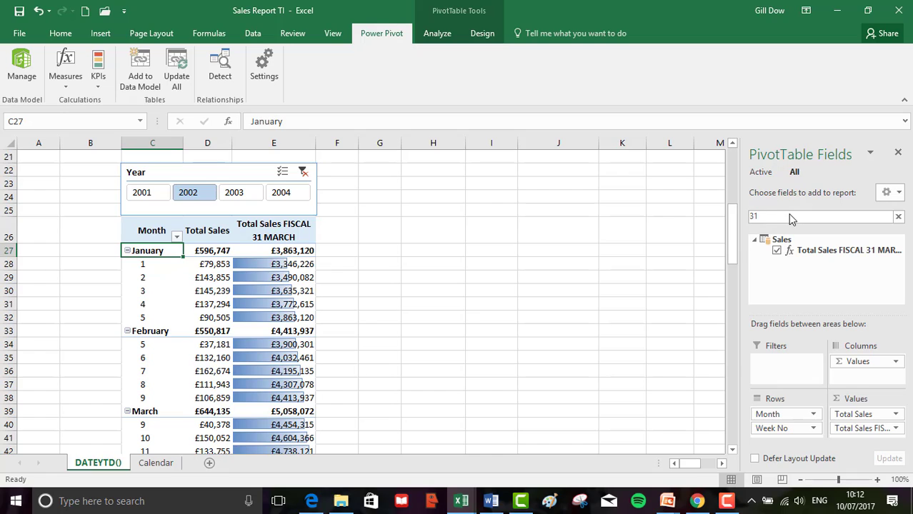
pyautogui.rightClick(855, 250)
pyautogui.click(841, 260)
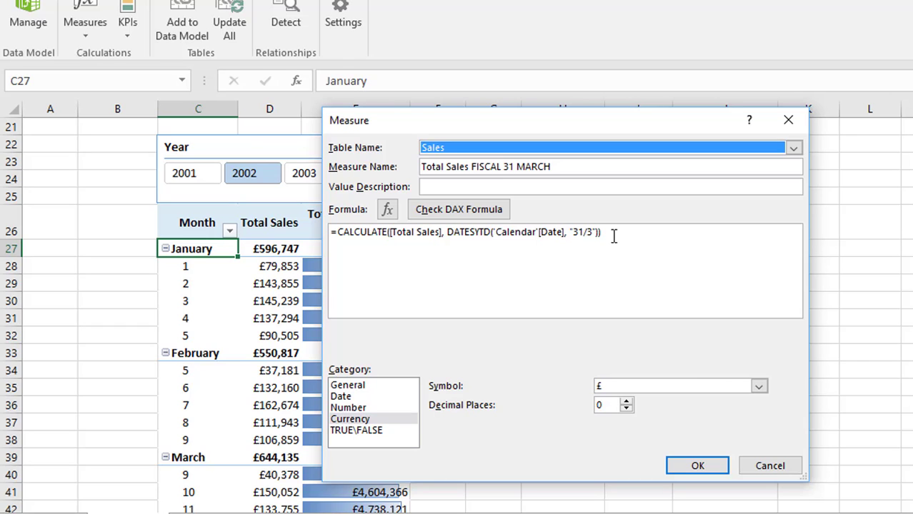
pyautogui.click(768, 466)
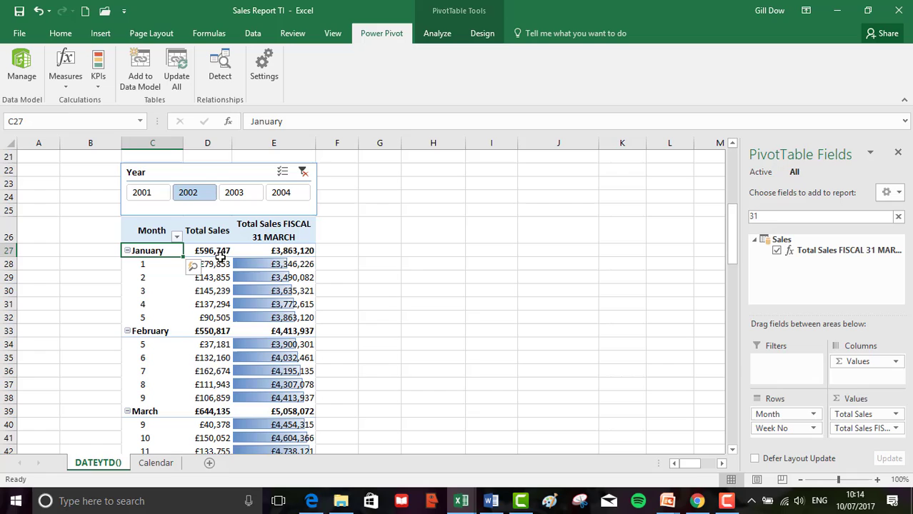
# - Set the PivotTable's Subtotals to Do Not Show Subtotals, leaving January–March rows blank
pyautogui.moveTo(268, 254)
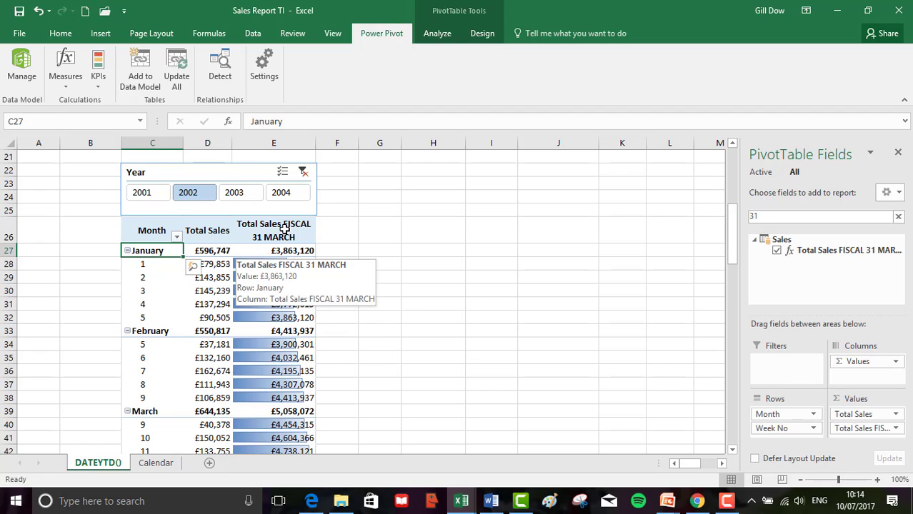
pyautogui.click(489, 34)
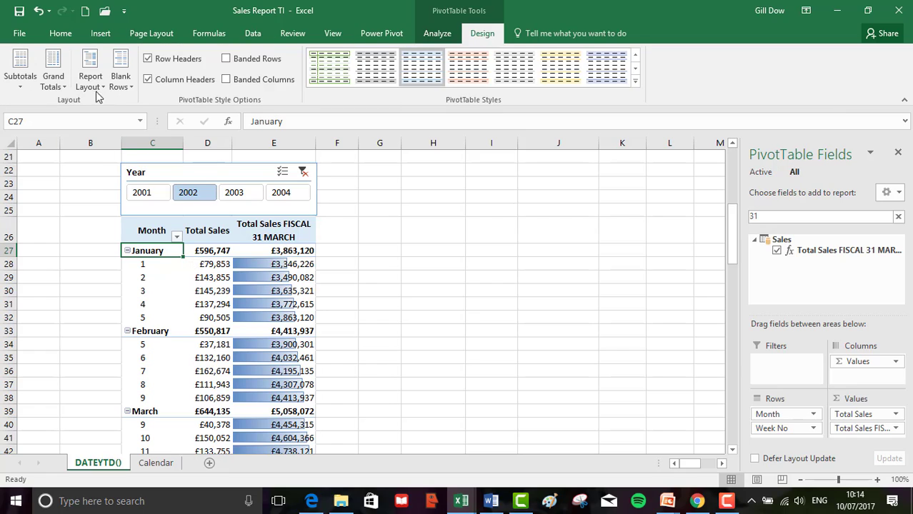
pyautogui.click(20, 72)
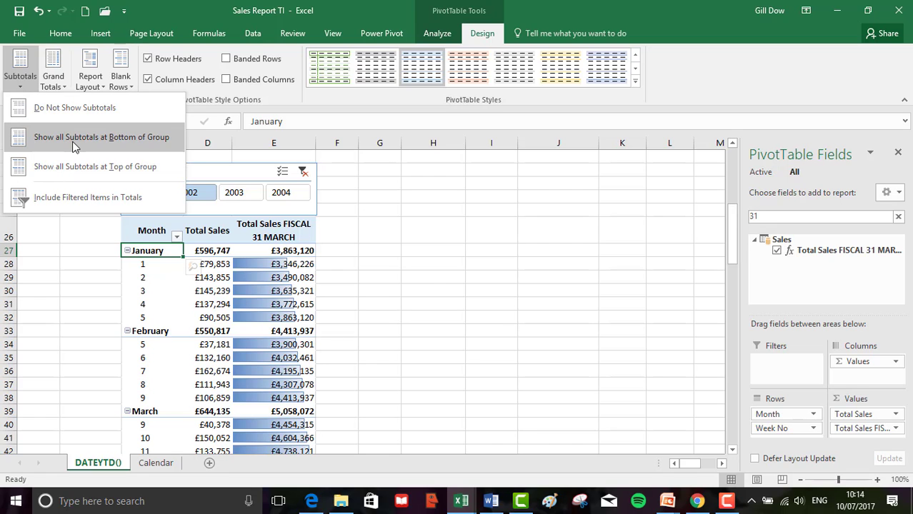
pyautogui.click(74, 113)
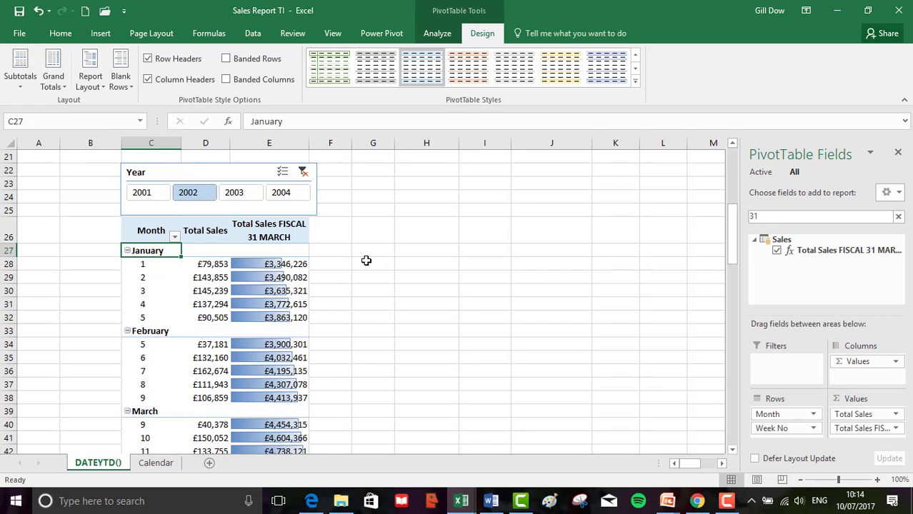
pyautogui.scroll(-4, 369, 267)
pyautogui.scroll(2, 369, 266)
pyautogui.scroll(5, 369, 267)
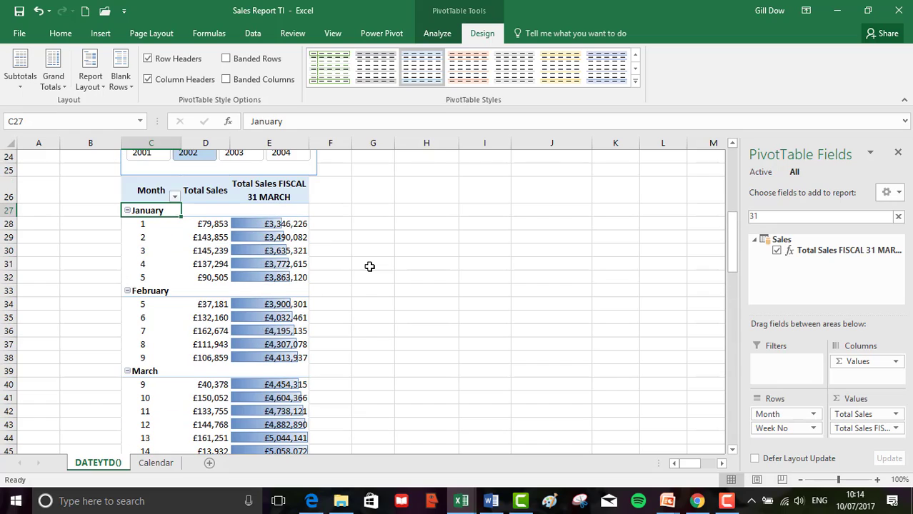
pyautogui.scroll(4, 369, 267)
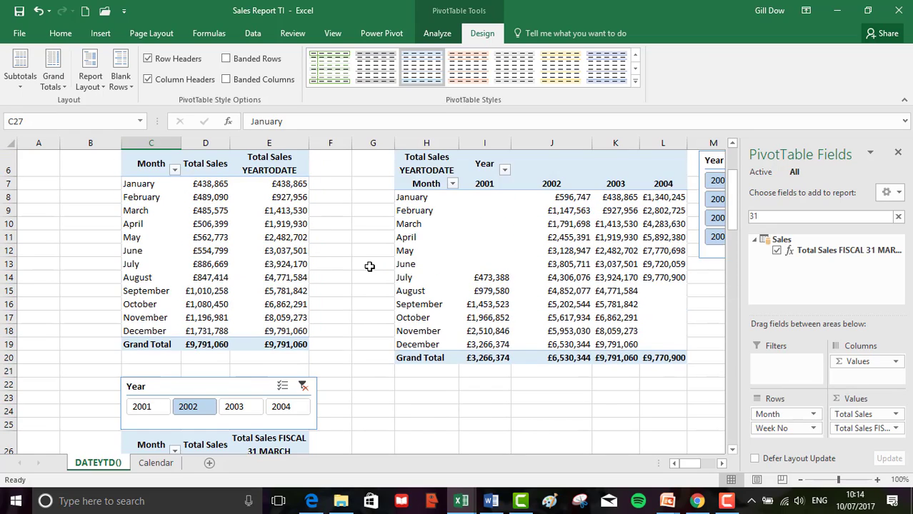
pyautogui.scroll(-2, 370, 266)
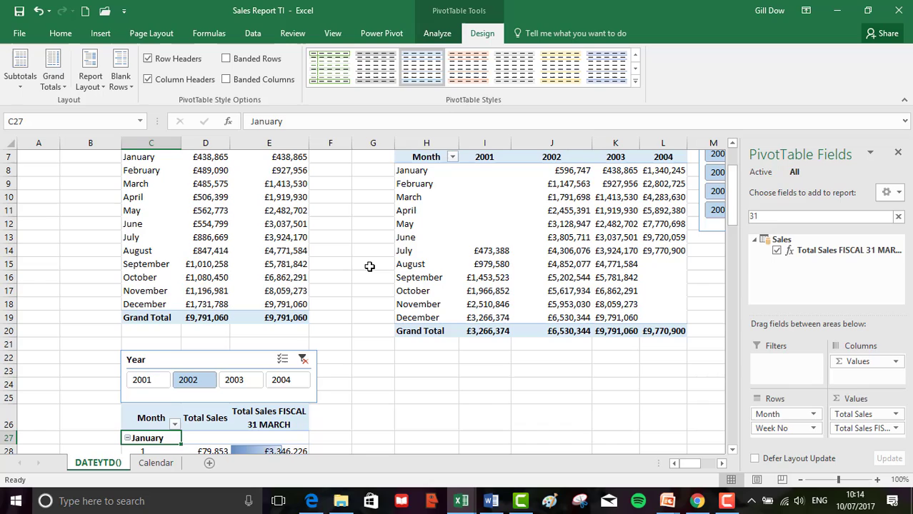